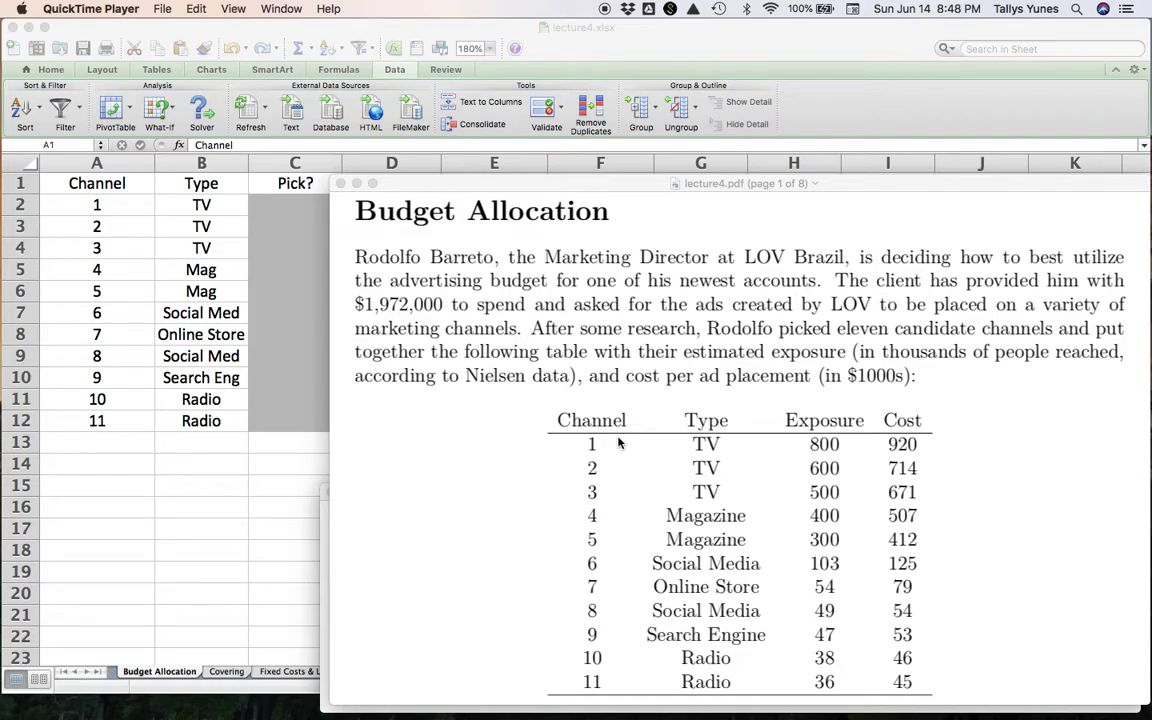
Step: Switch between lecture4.pdf and lecture4-complete.pdf, ending on the solution with binary x1–x11 and the 1,972 budget
left_click(323, 503)
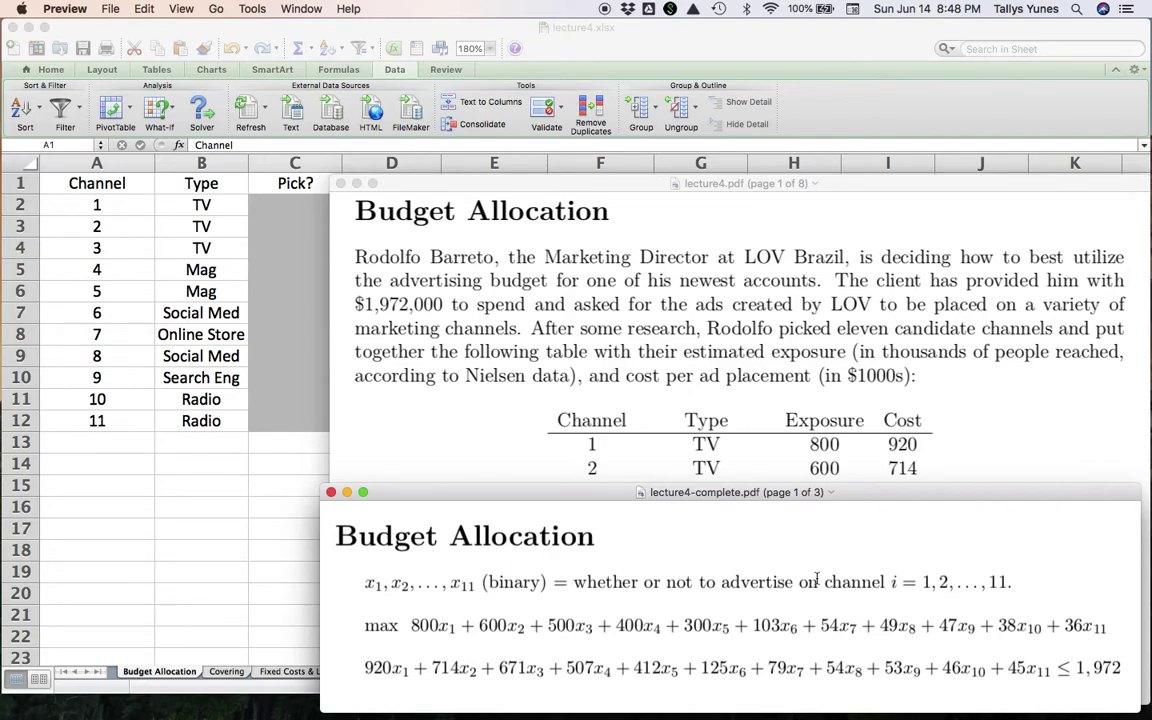
left_click(483, 437)
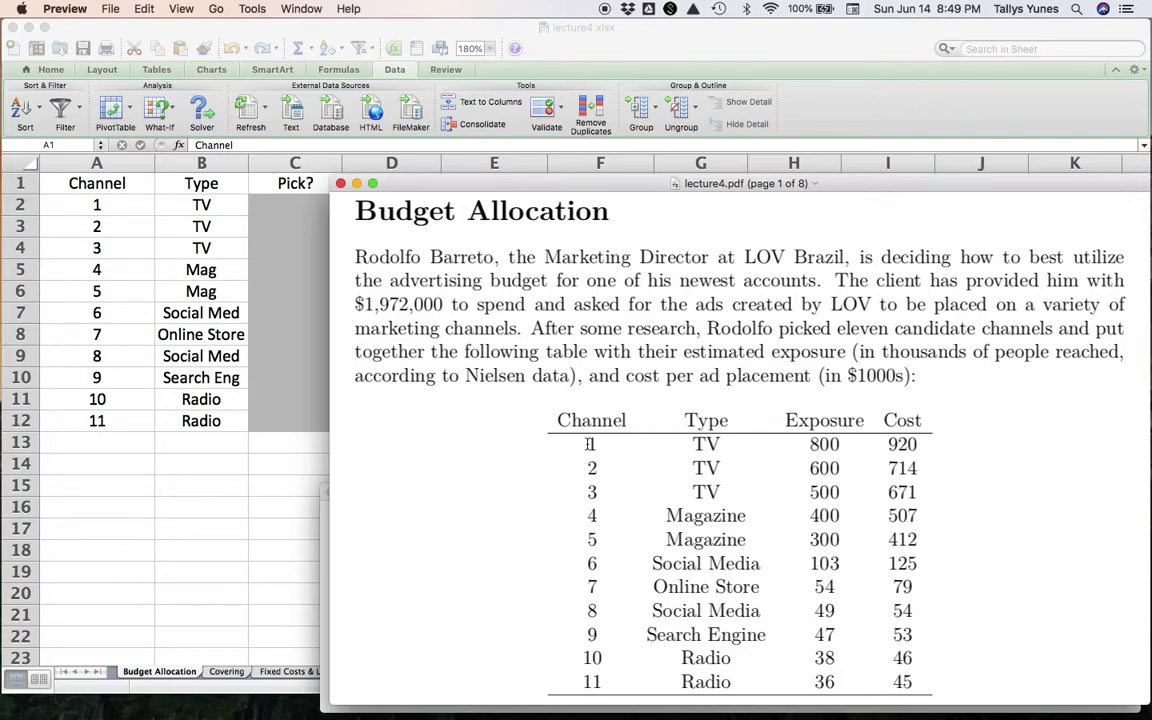
left_click(324, 505)
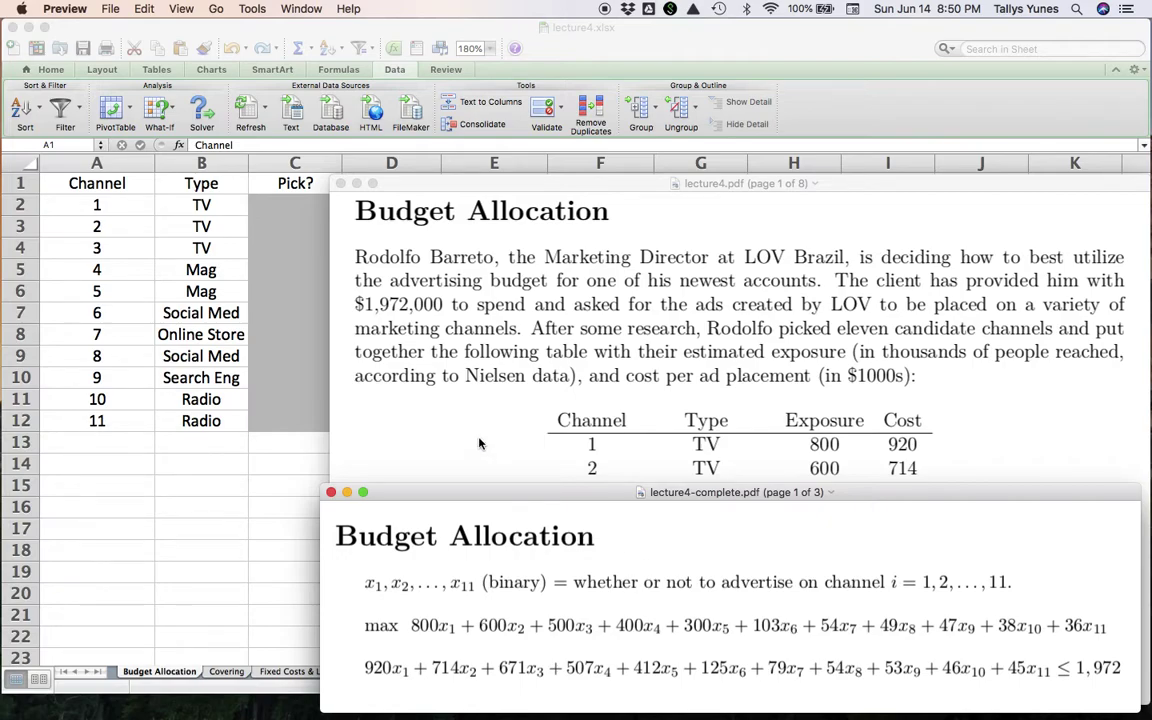
Step: Return to the Budget Allocation sheet, then bring the completed solution PDF up again
left_click(265, 471)
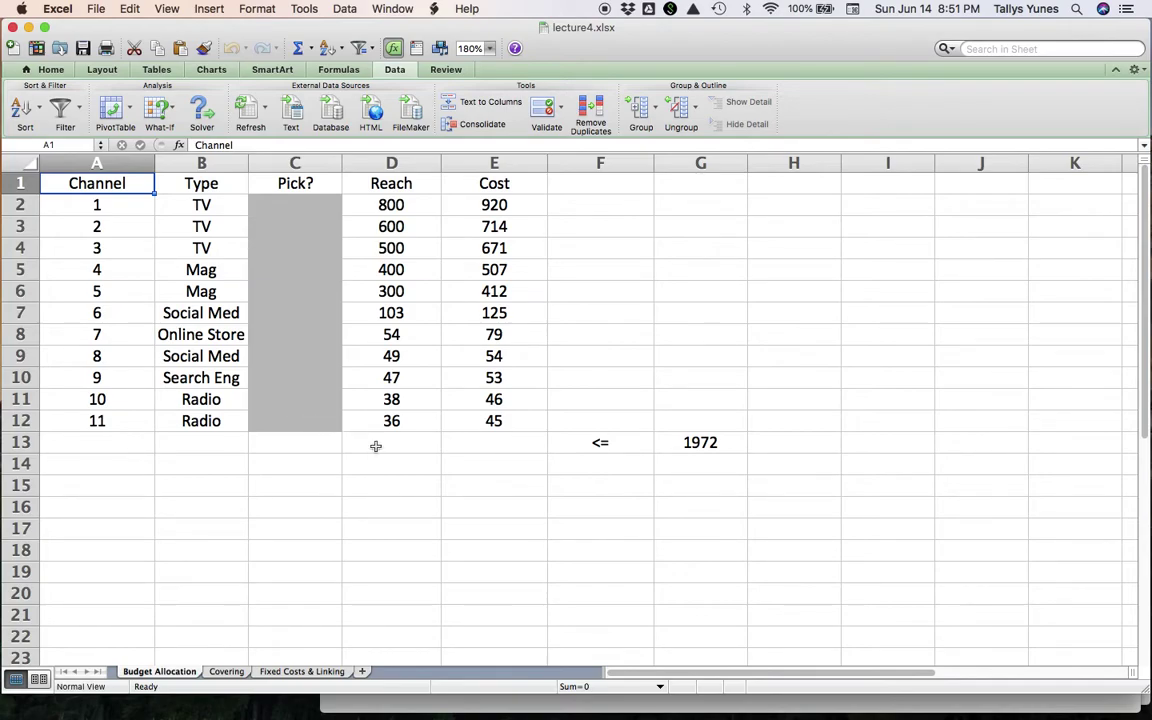
left_click(413, 710)
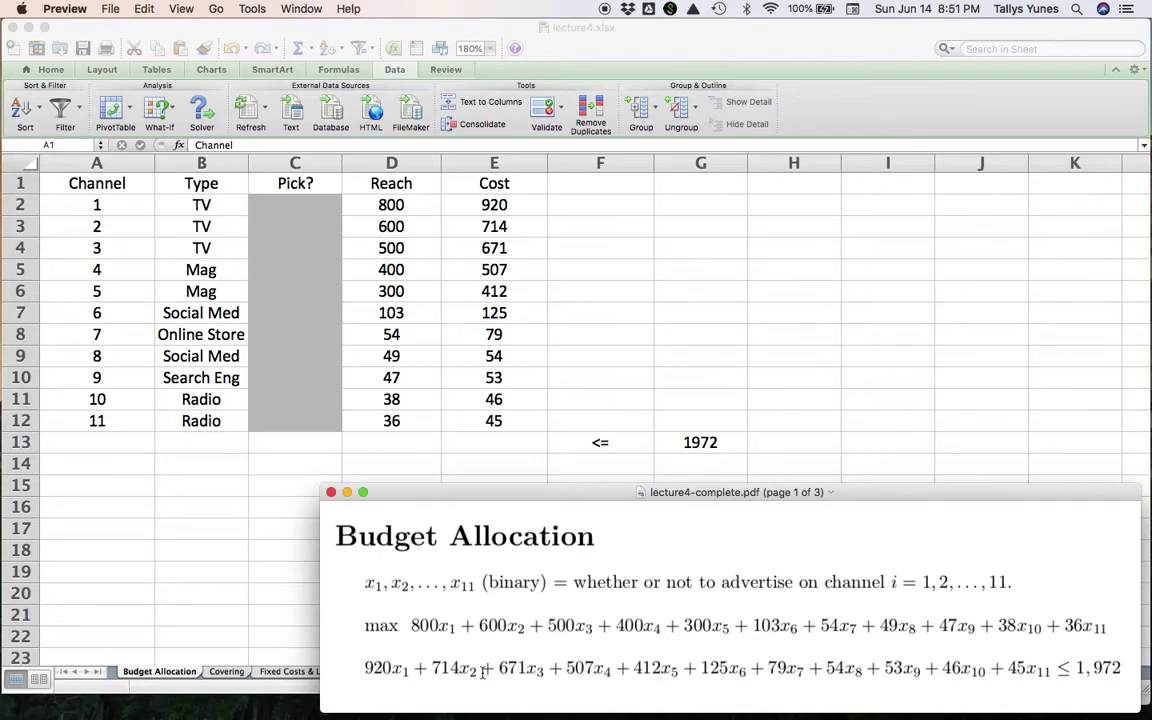
Step: Enter =SUMPRODUCT($C$2:$C$12,D2:D12) in D13 for total reach
left_click(398, 443)
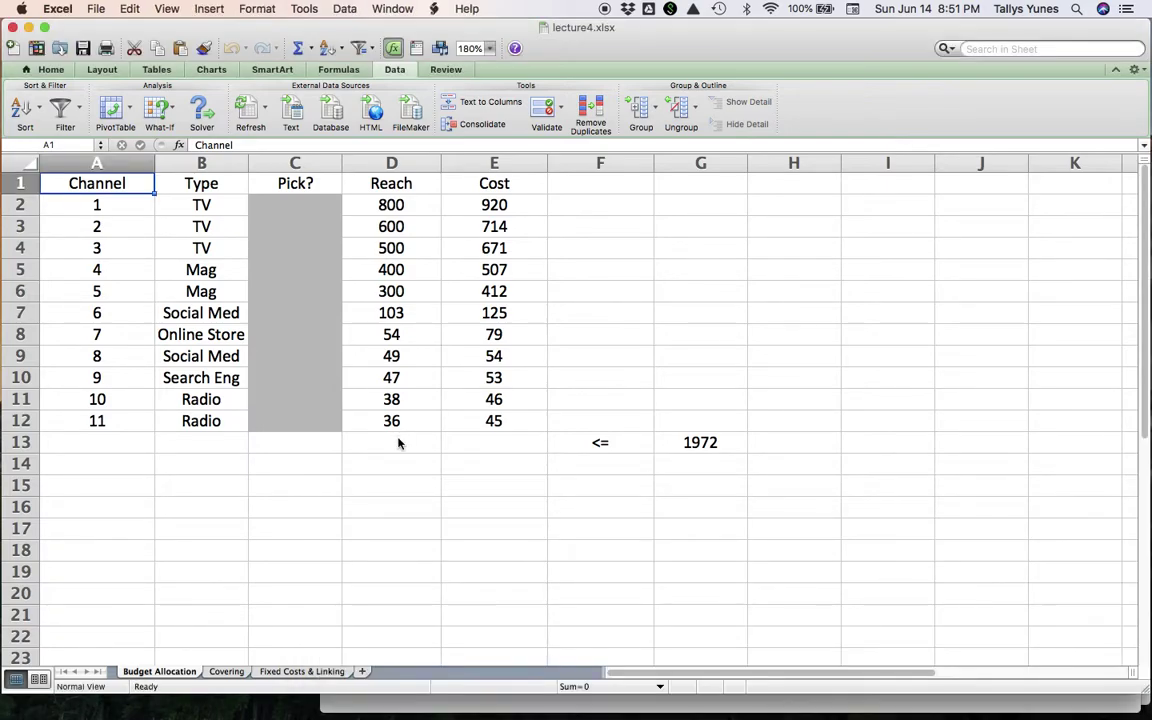
left_click(398, 443)
type("=")
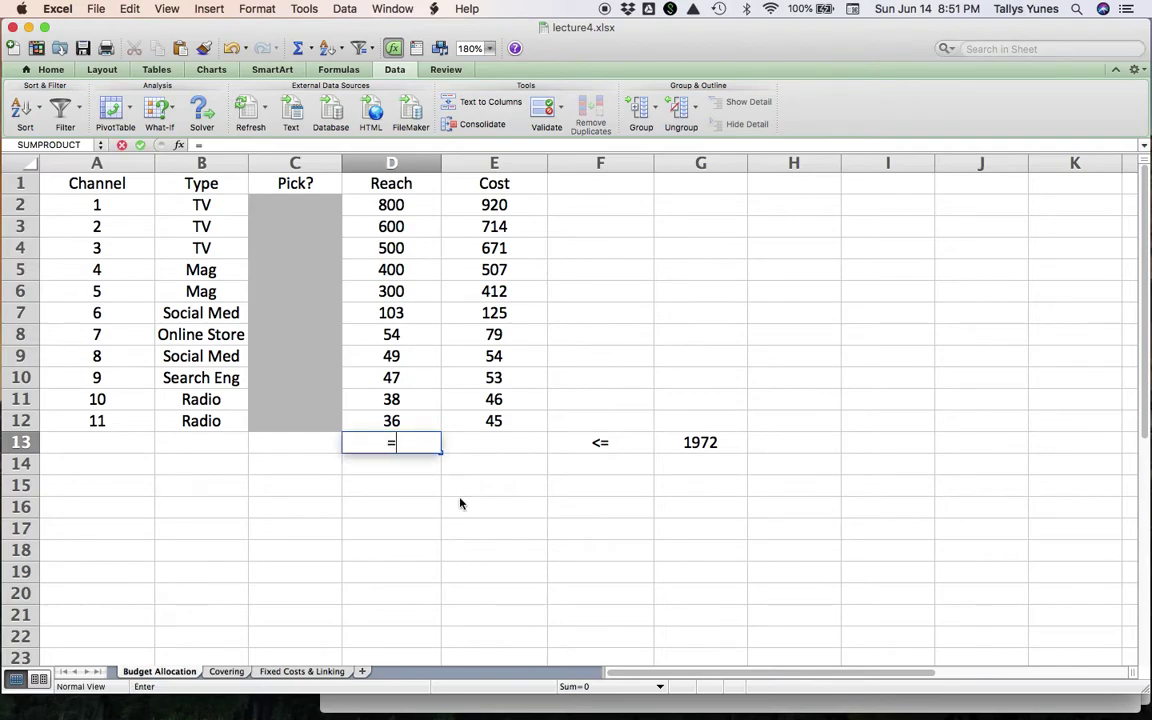
type("sum")
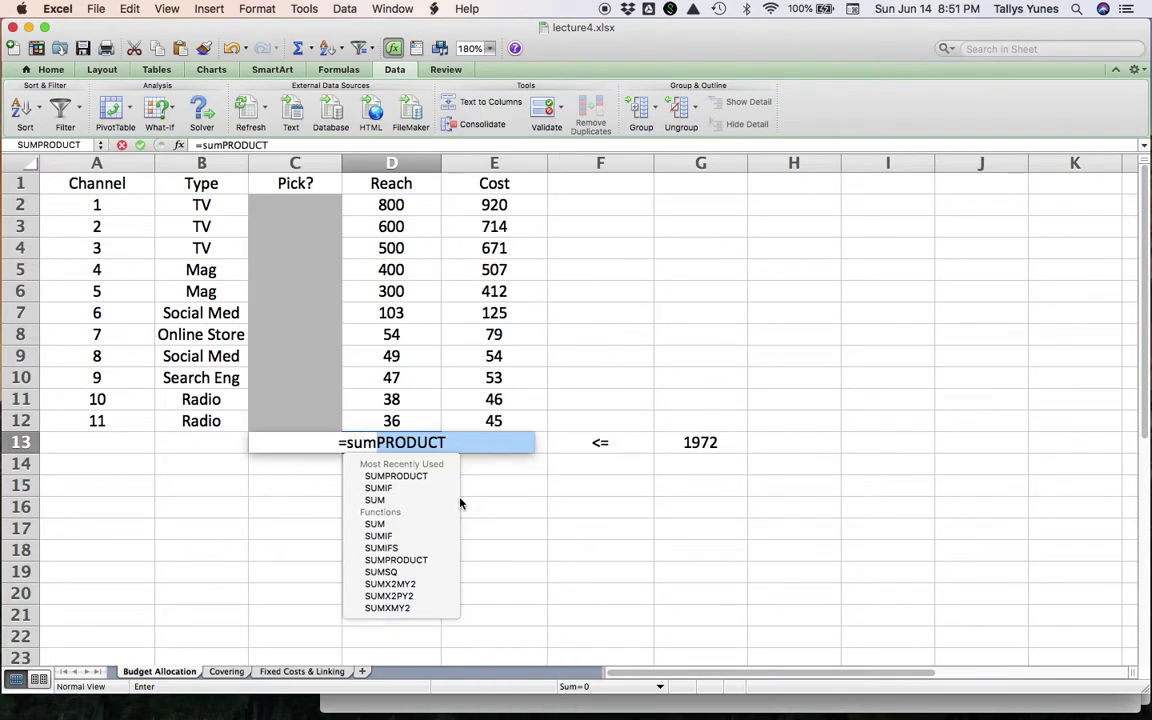
type("product(")
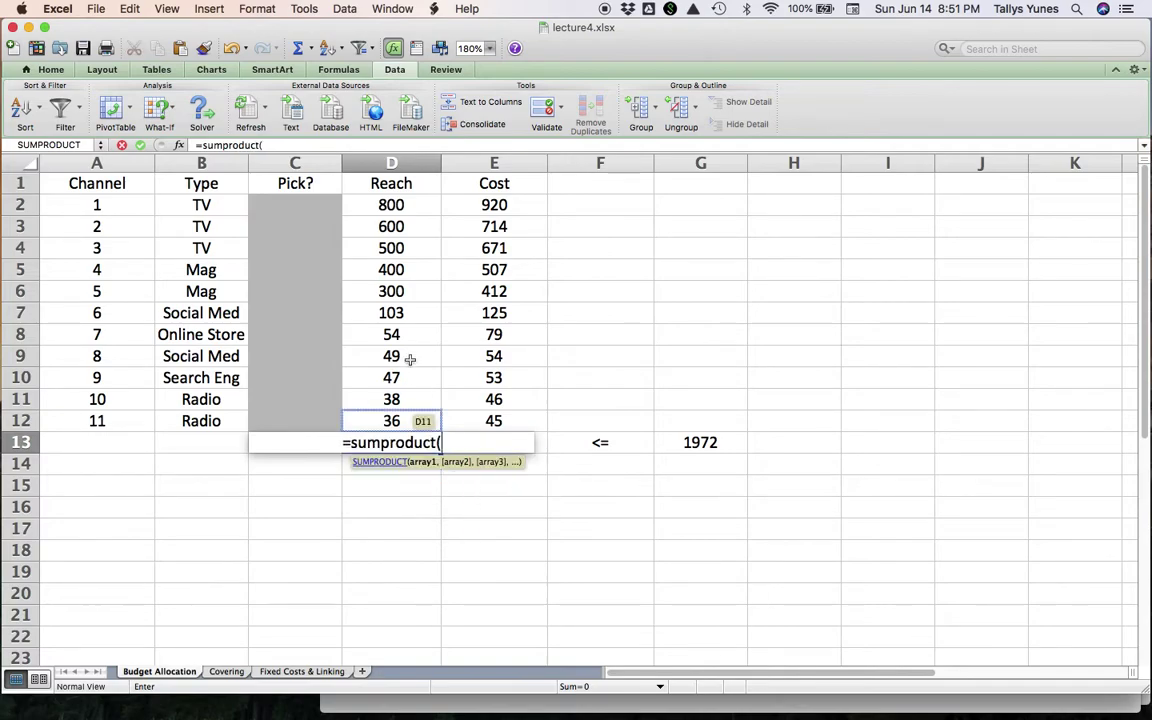
left_click_drag(325, 206, 314, 414)
key("super+t")
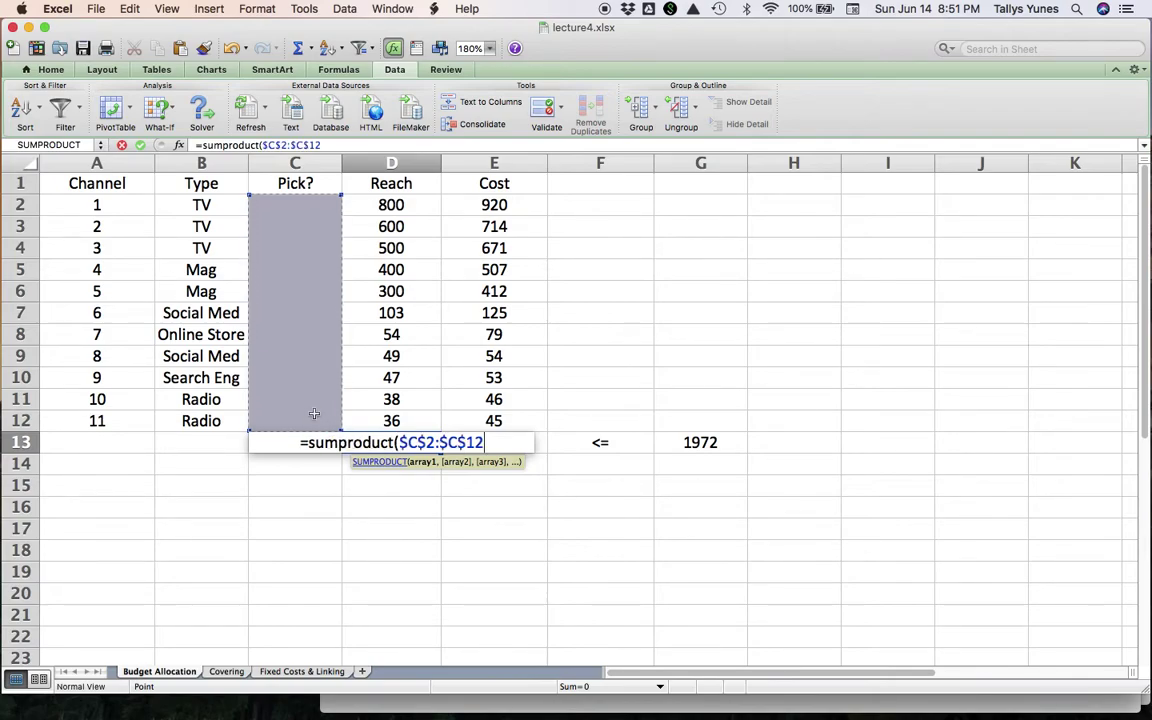
type(",")
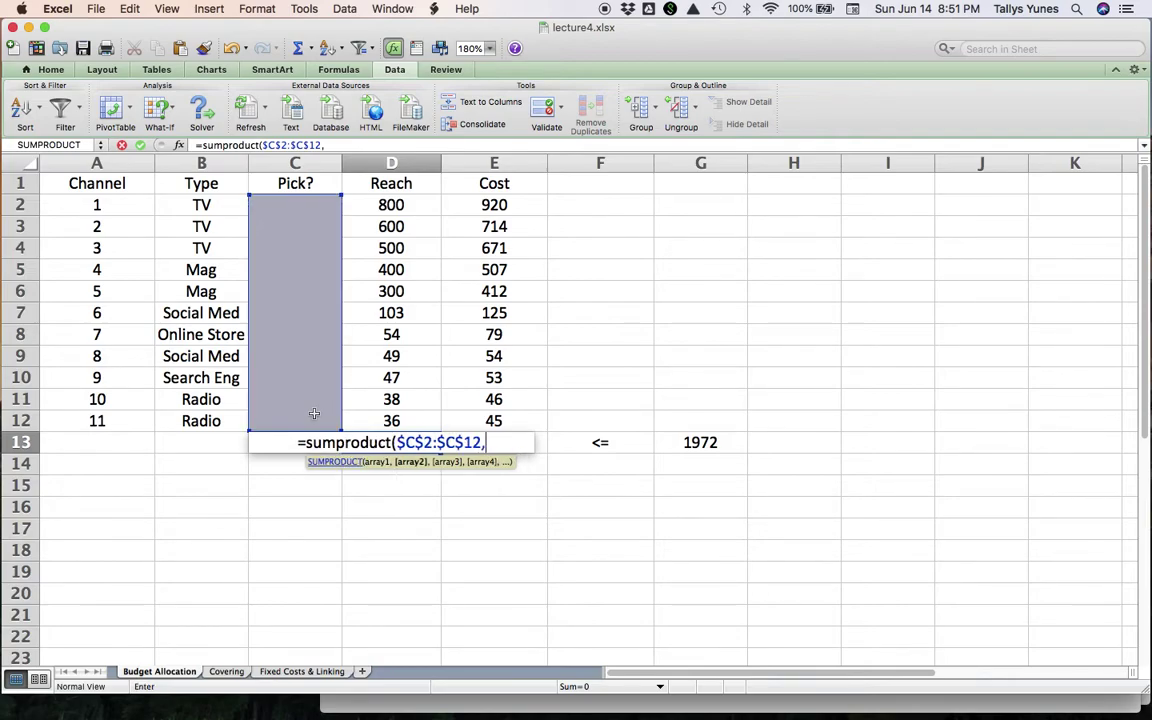
left_click_drag(416, 205, 420, 426)
type(")")
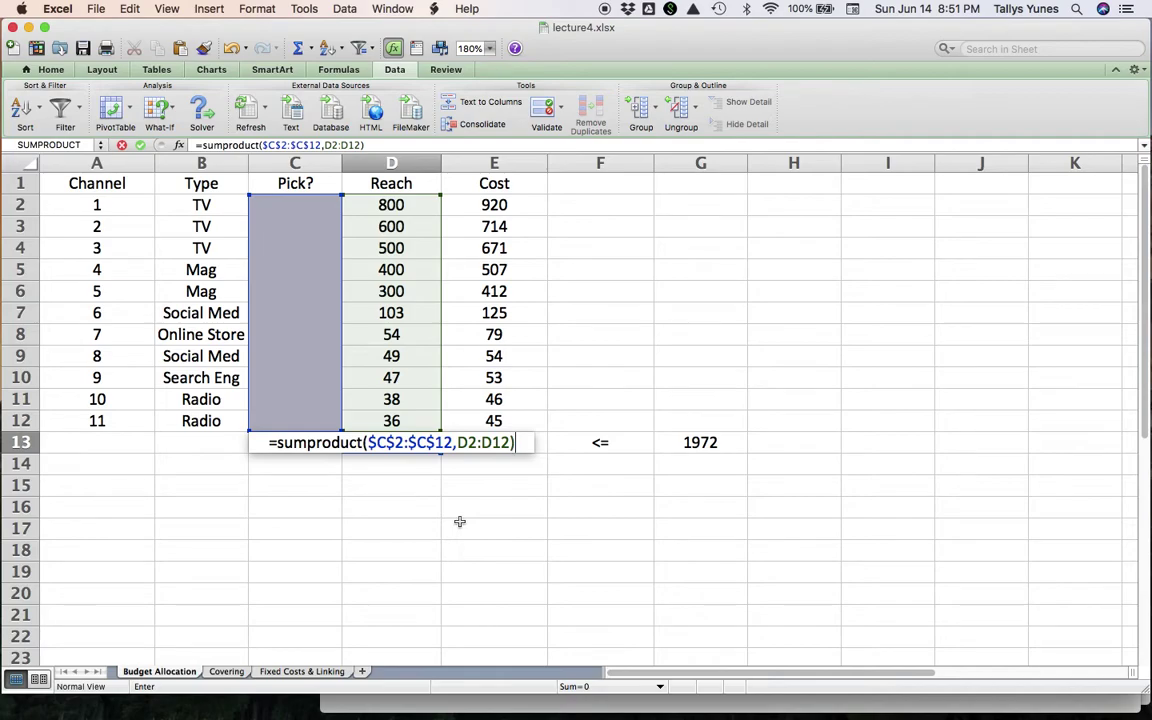
key("Return")
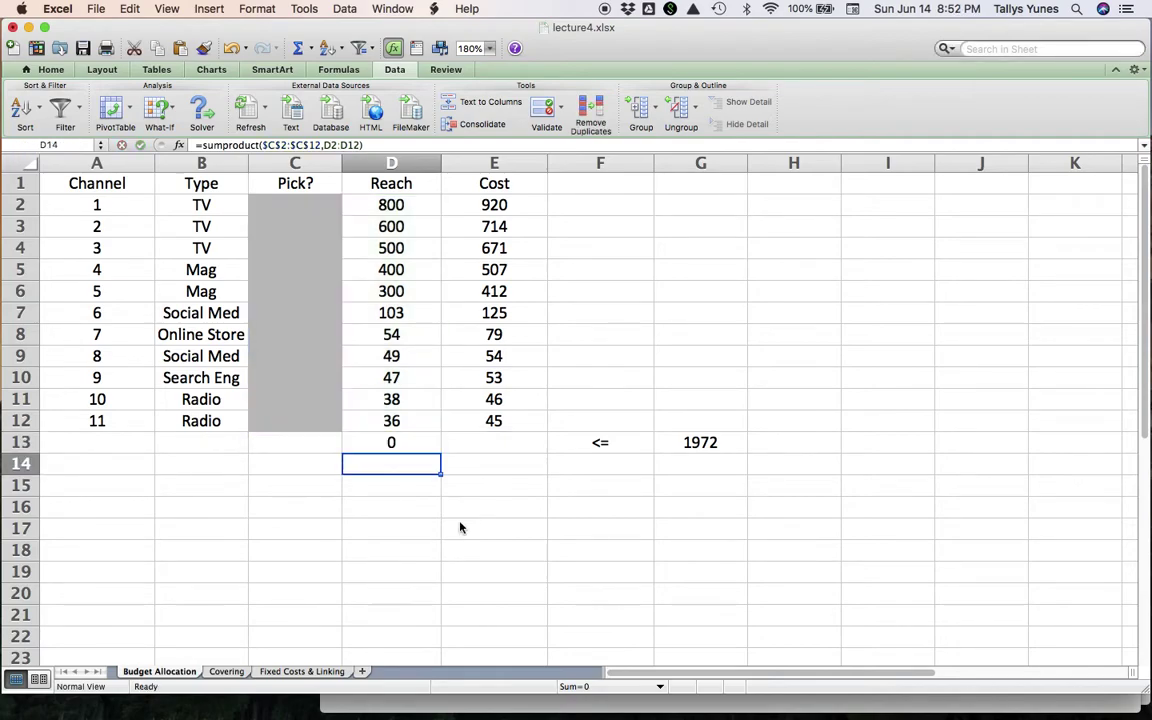
Step: Fill the reach formula right into E13 for total cost and check its referenced ranges
key("Up")
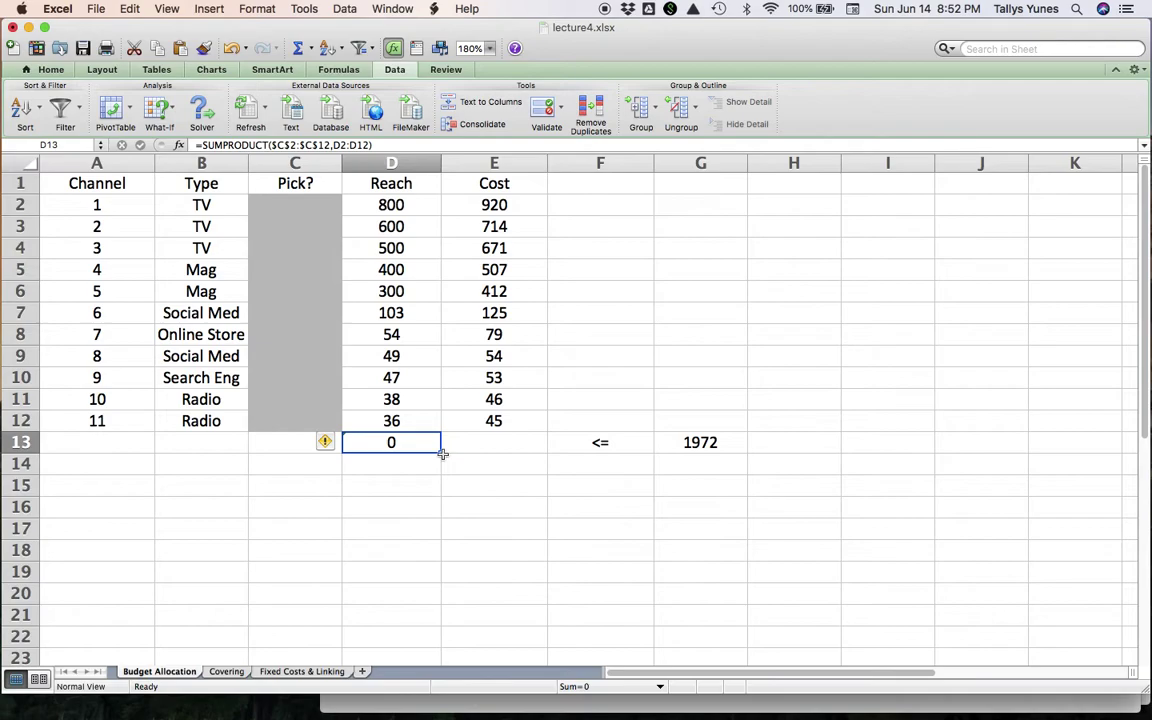
left_click_drag(445, 457, 540, 455)
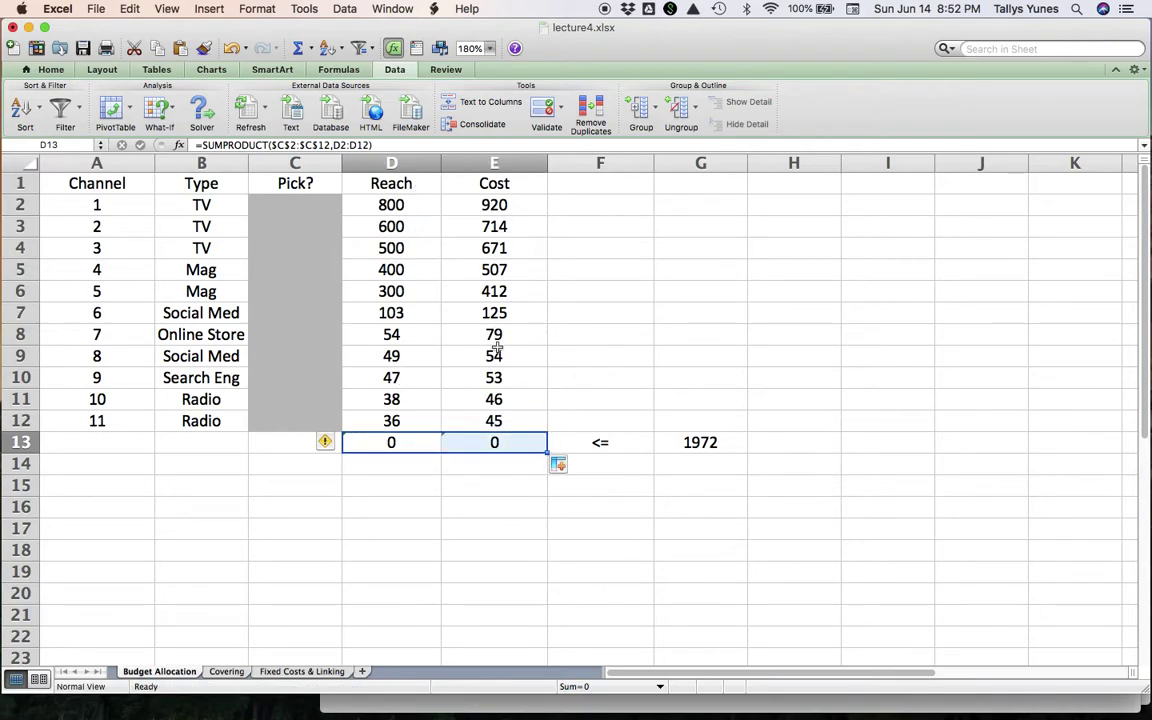
left_click(515, 442)
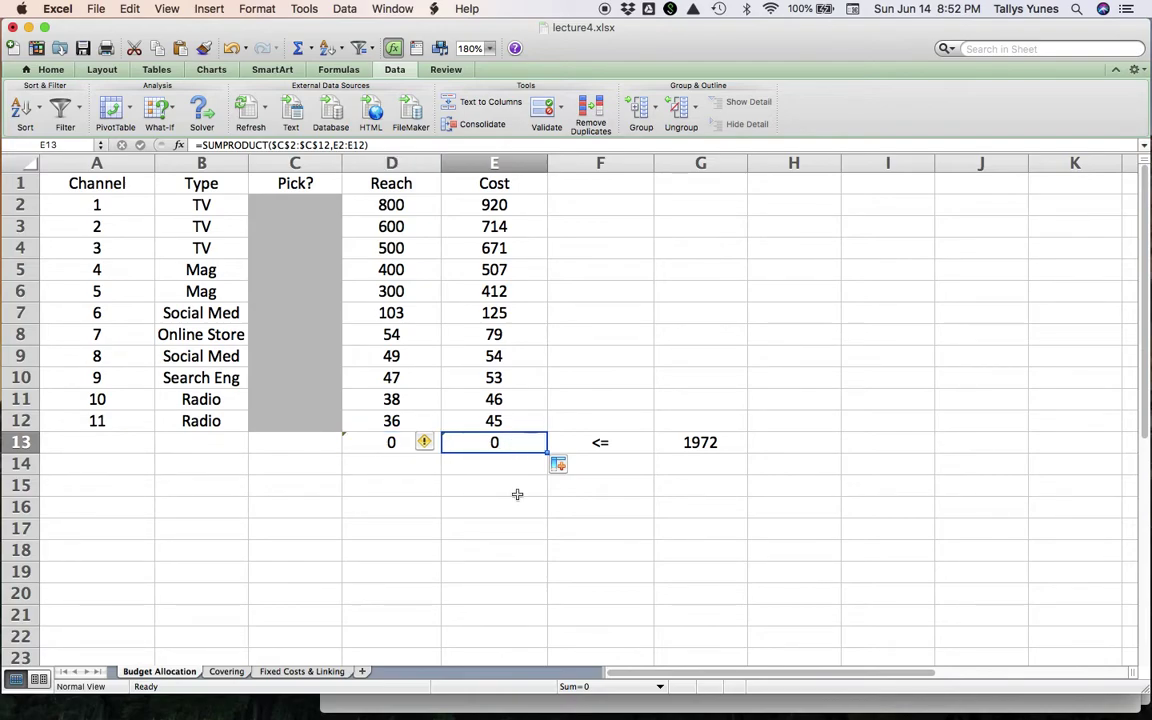
key("ctrl+u")
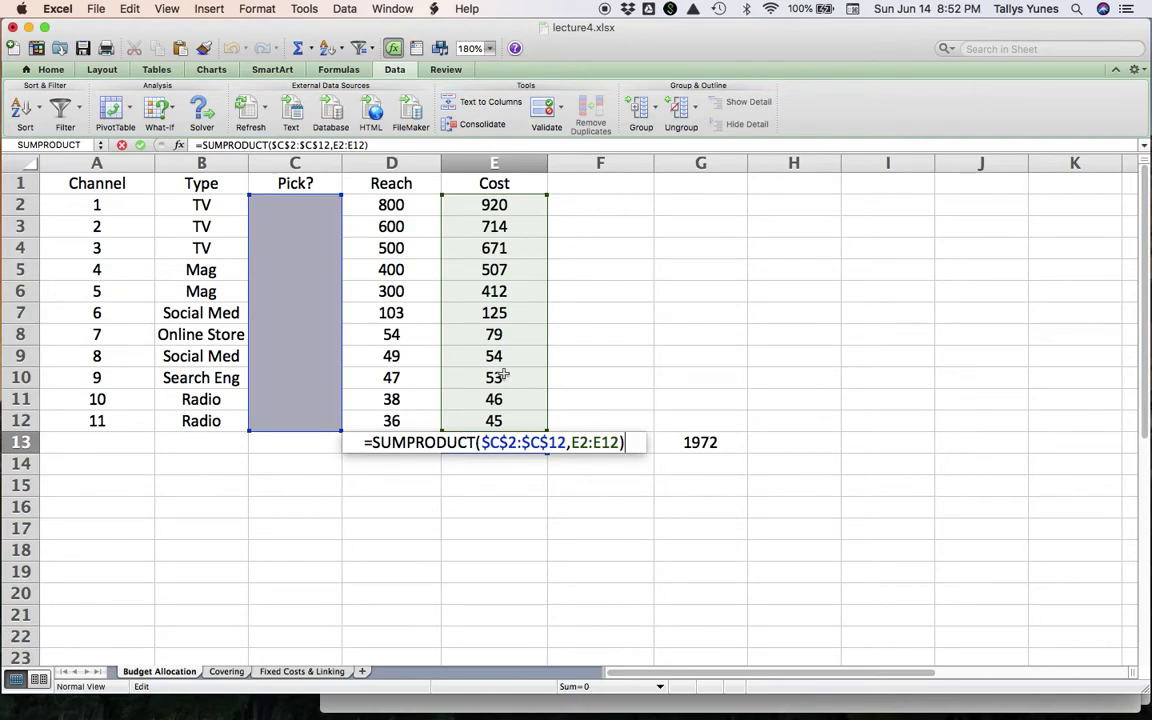
key("Return")
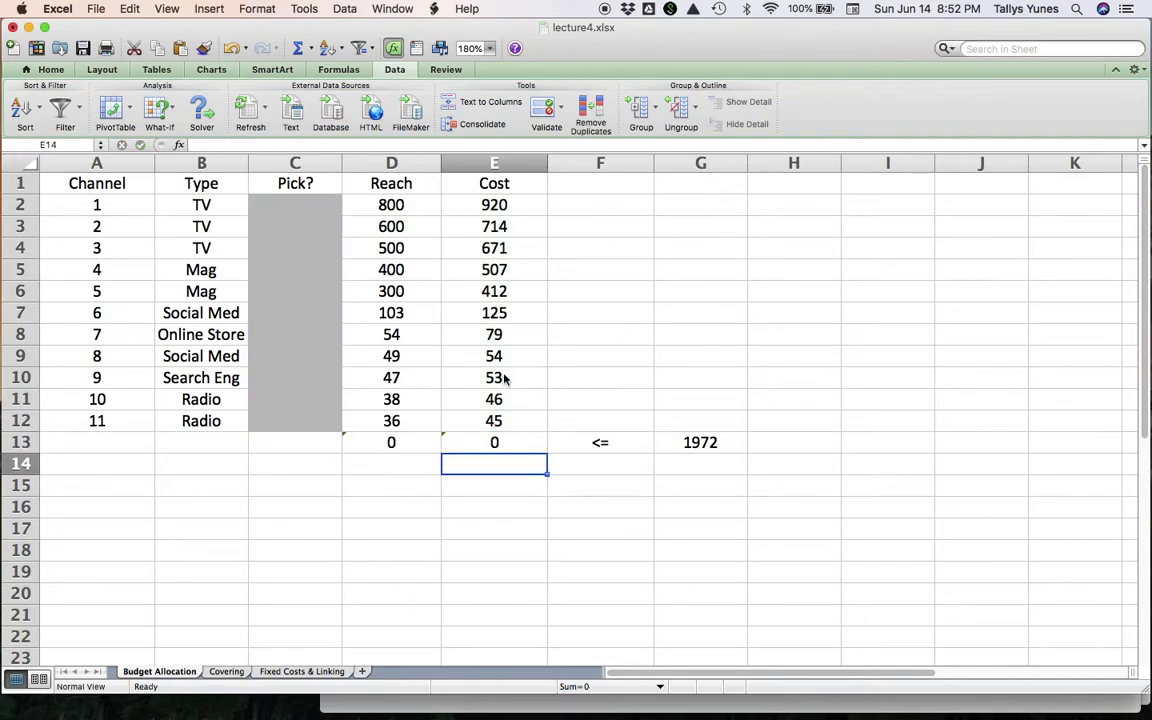
key("Up")
key("shift+Right")
key("shift+Right")
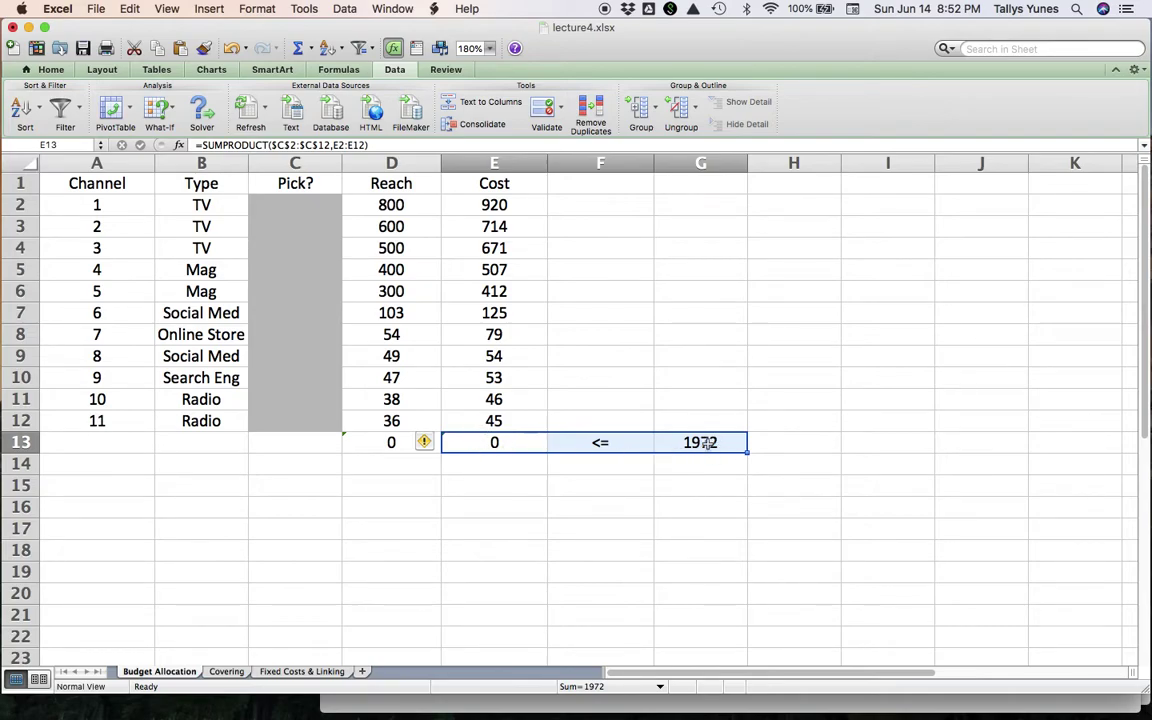
Step: In Solver, set D13 as the objective and Pick? cells C2:C12 as the variable cells
left_click(380, 486)
left_click(119, 177)
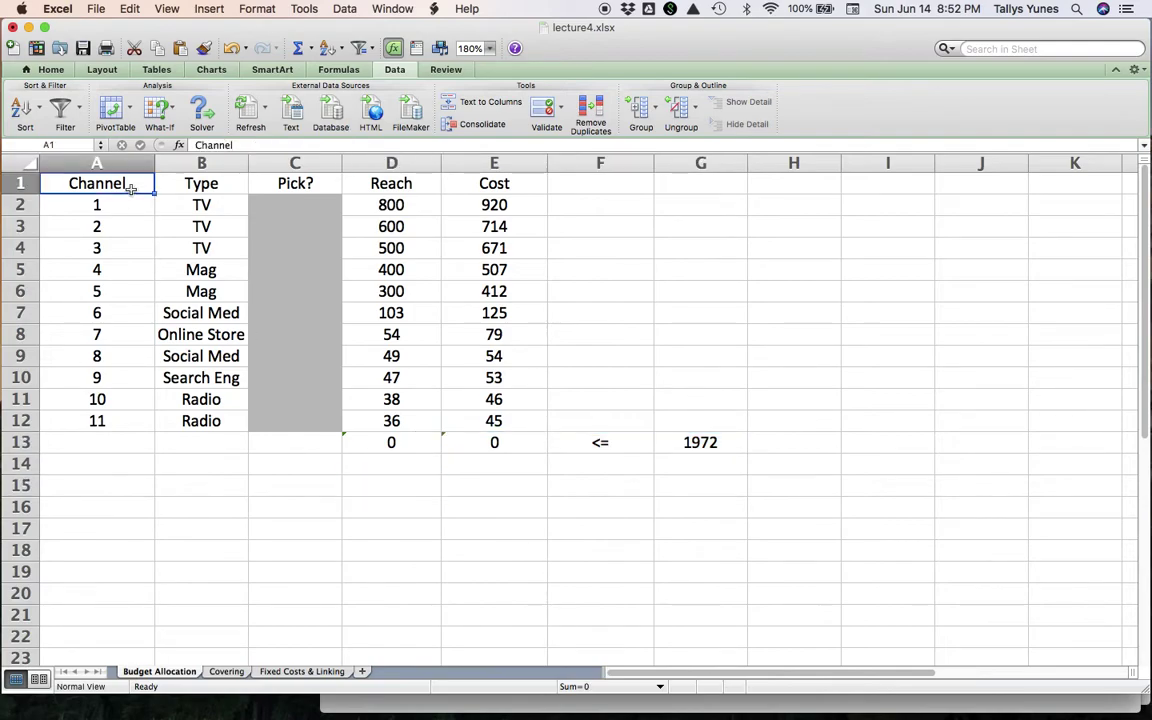
left_click(198, 115)
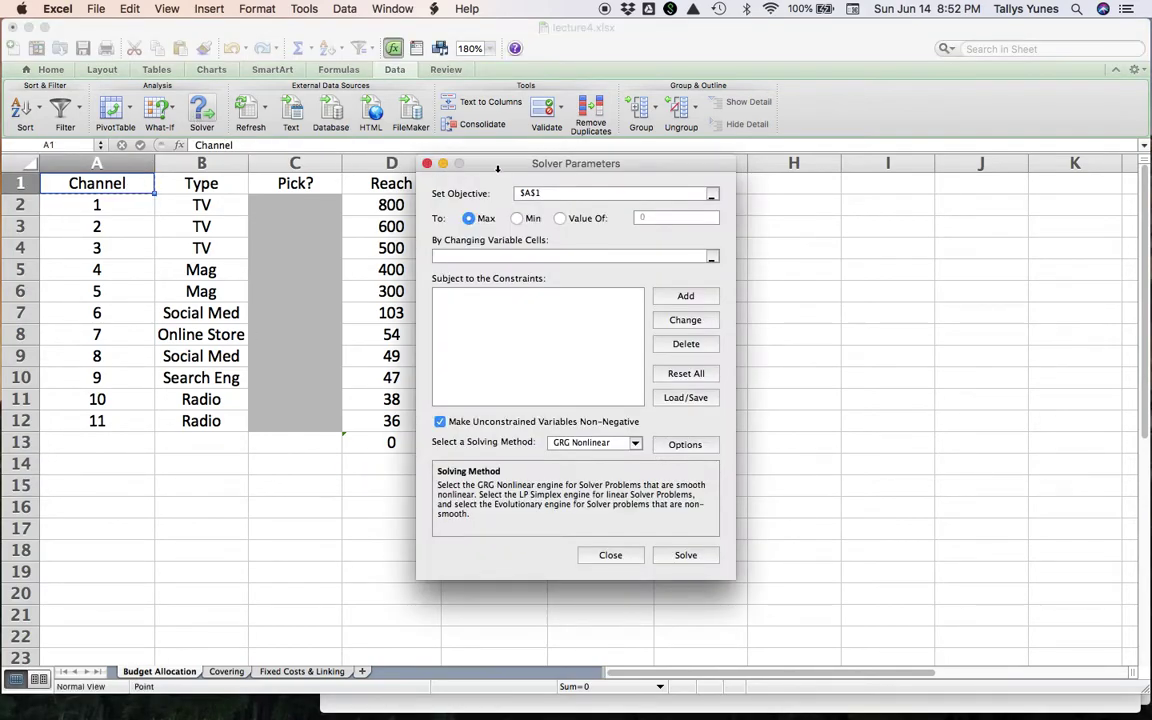
left_click_drag(493, 170, 841, 211)
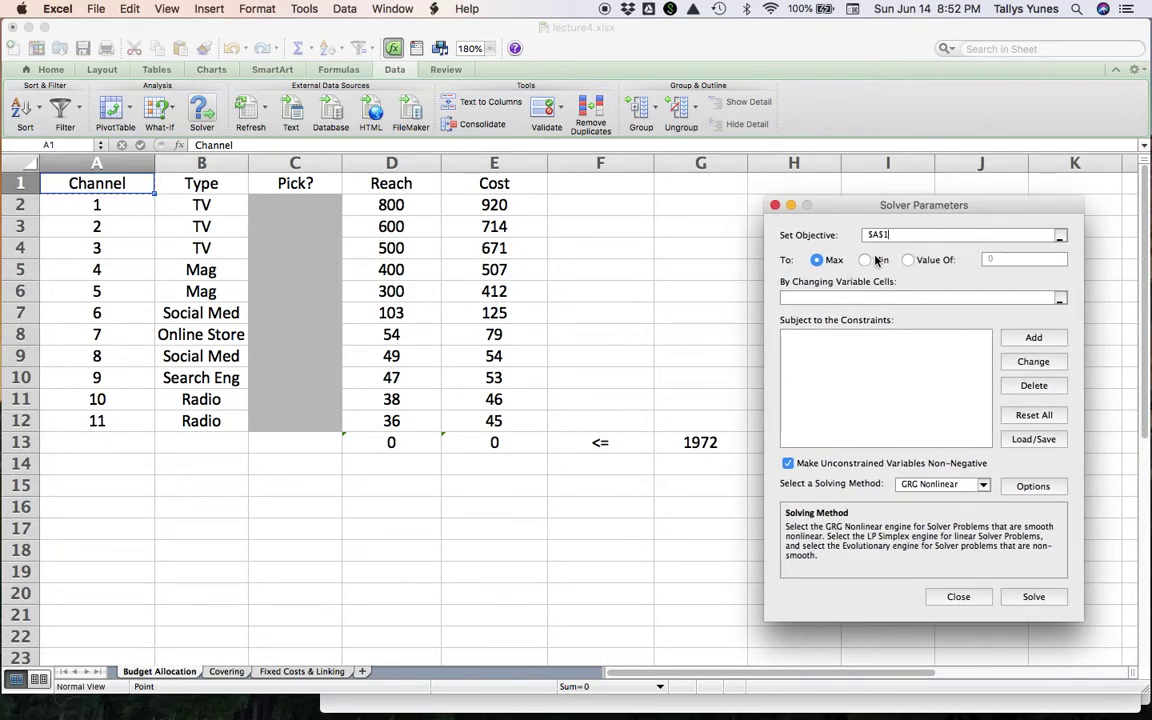
left_click(407, 442)
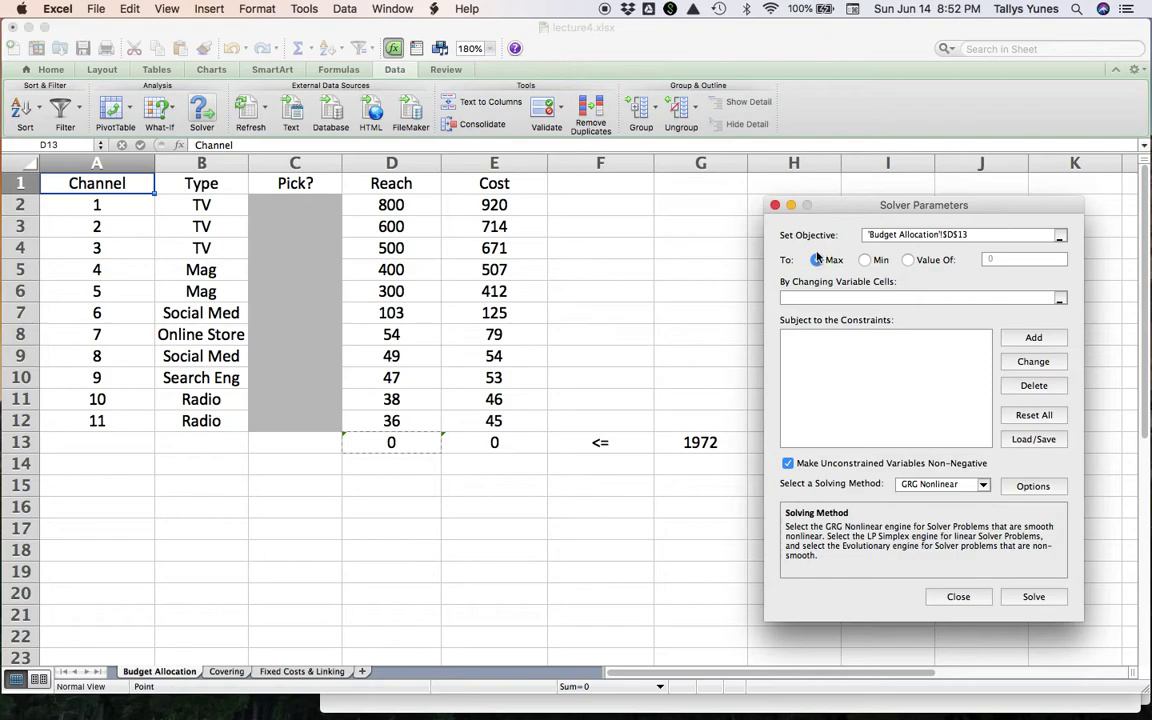
left_click(822, 297)
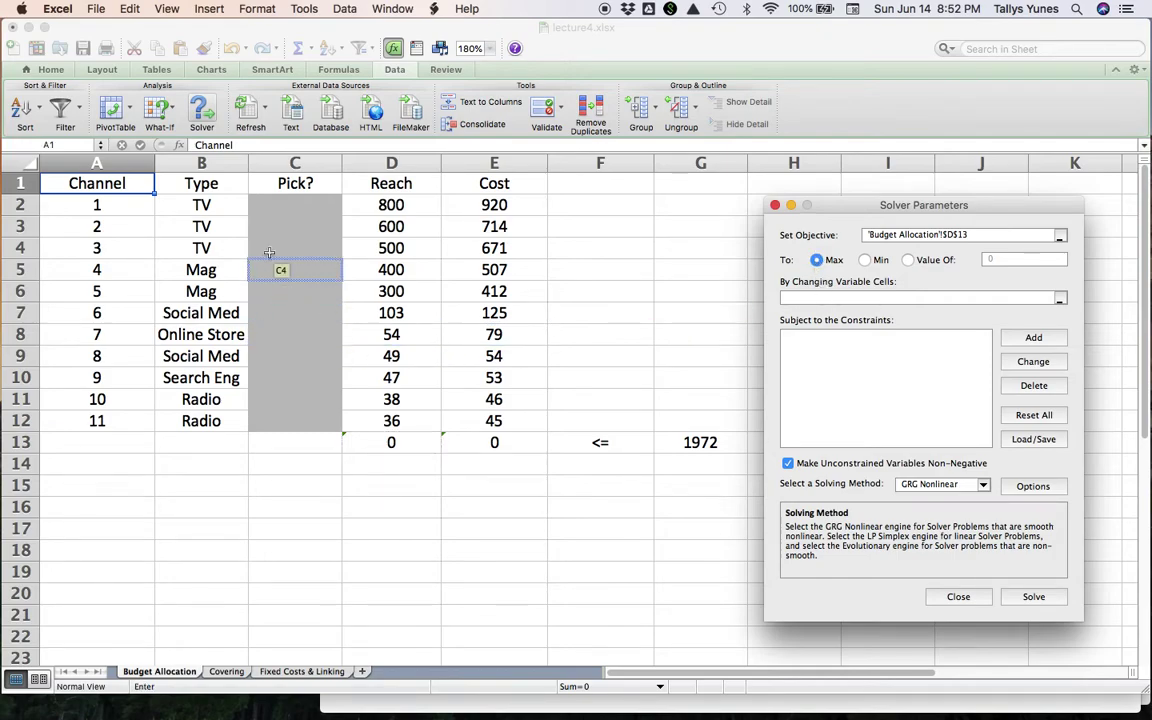
left_click_drag(278, 203, 283, 428)
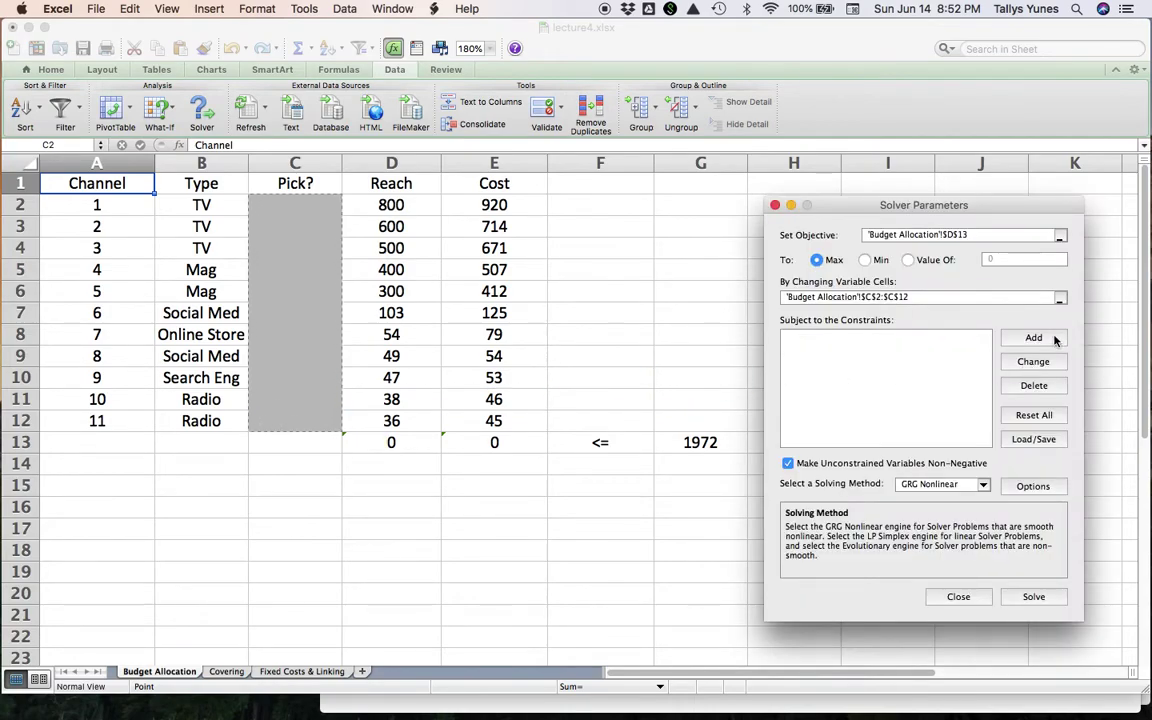
Step: Add the budget constraint E13 <= G13
left_click(1054, 340)
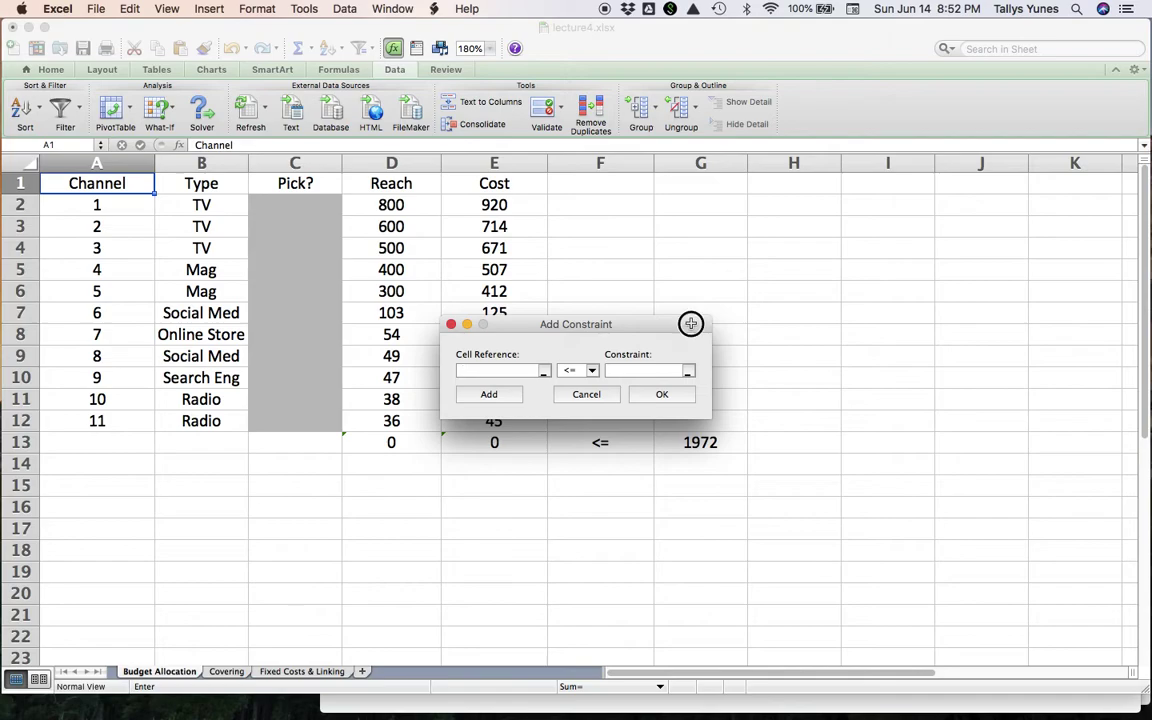
left_click_drag(690, 323, 825, 265)
left_click_drag(590, 398, 527, 438)
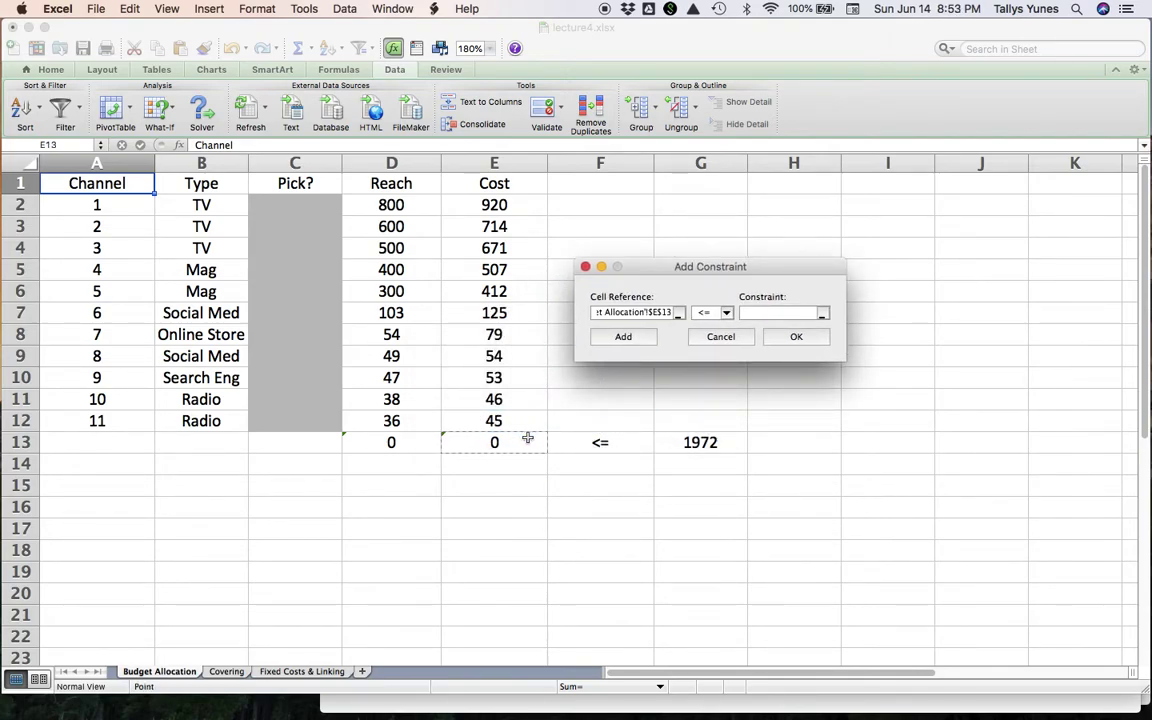
left_click(770, 314)
left_click_drag(728, 419, 727, 441)
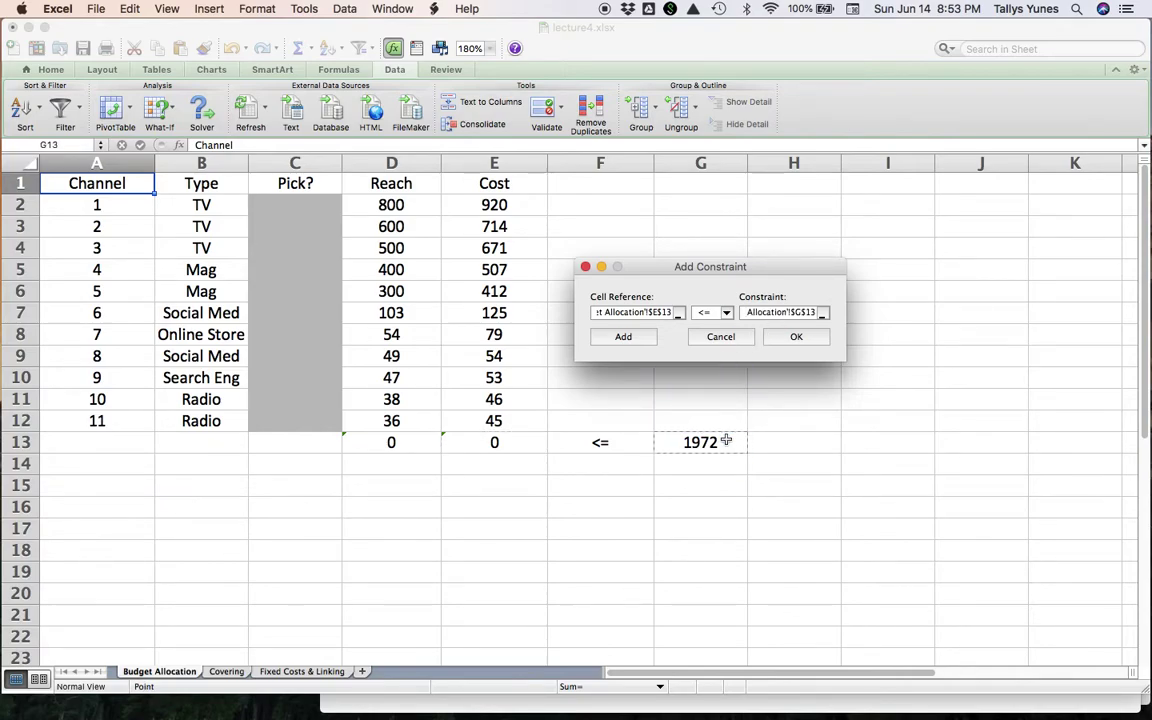
left_click(651, 342)
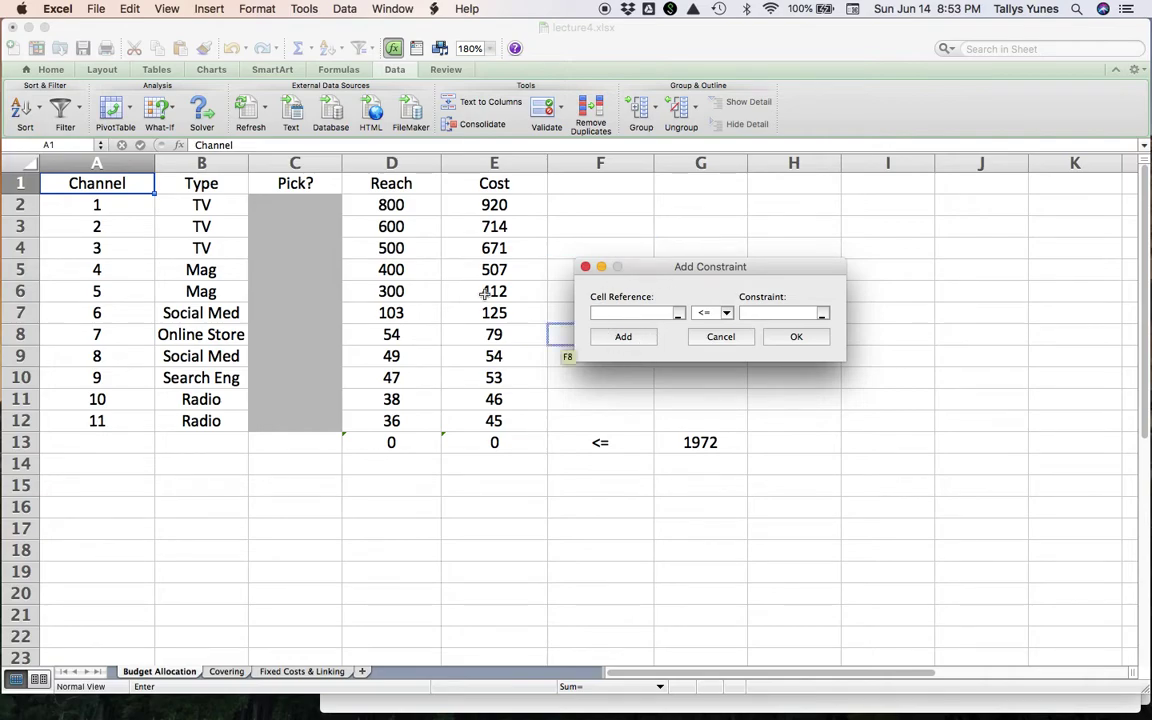
Step: Add a bin constraint on C2:C12 so each Pick? is 0 or 1
left_click_drag(305, 208, 298, 426)
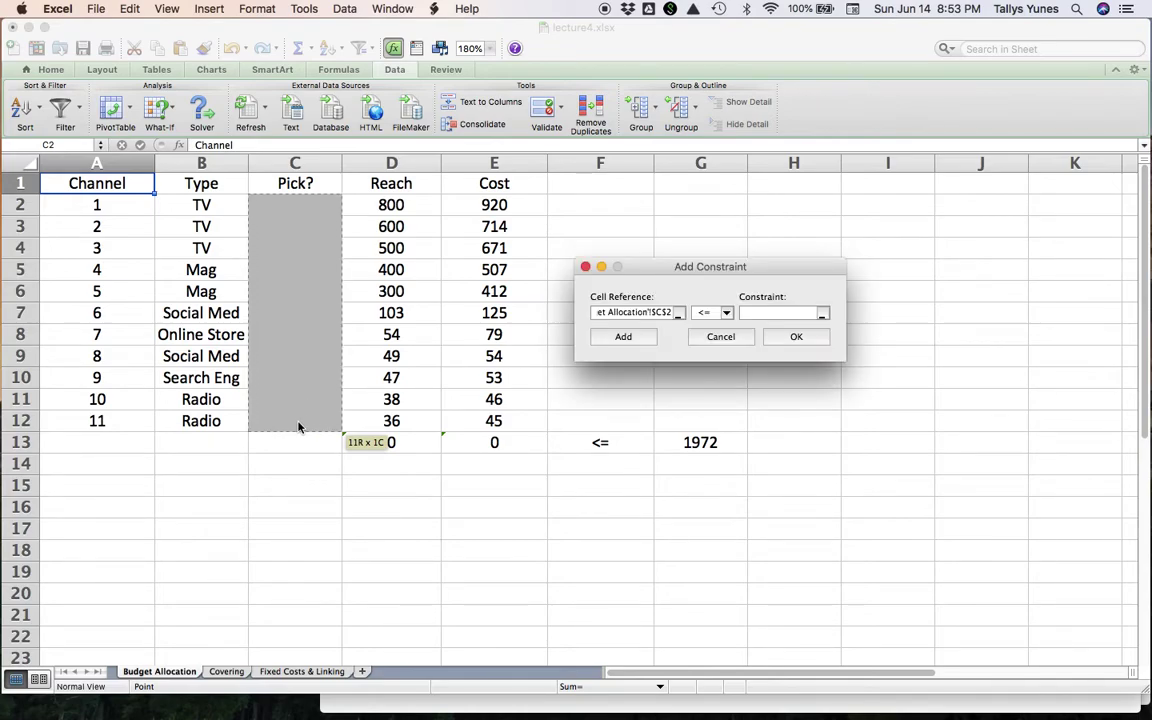
left_click(727, 314)
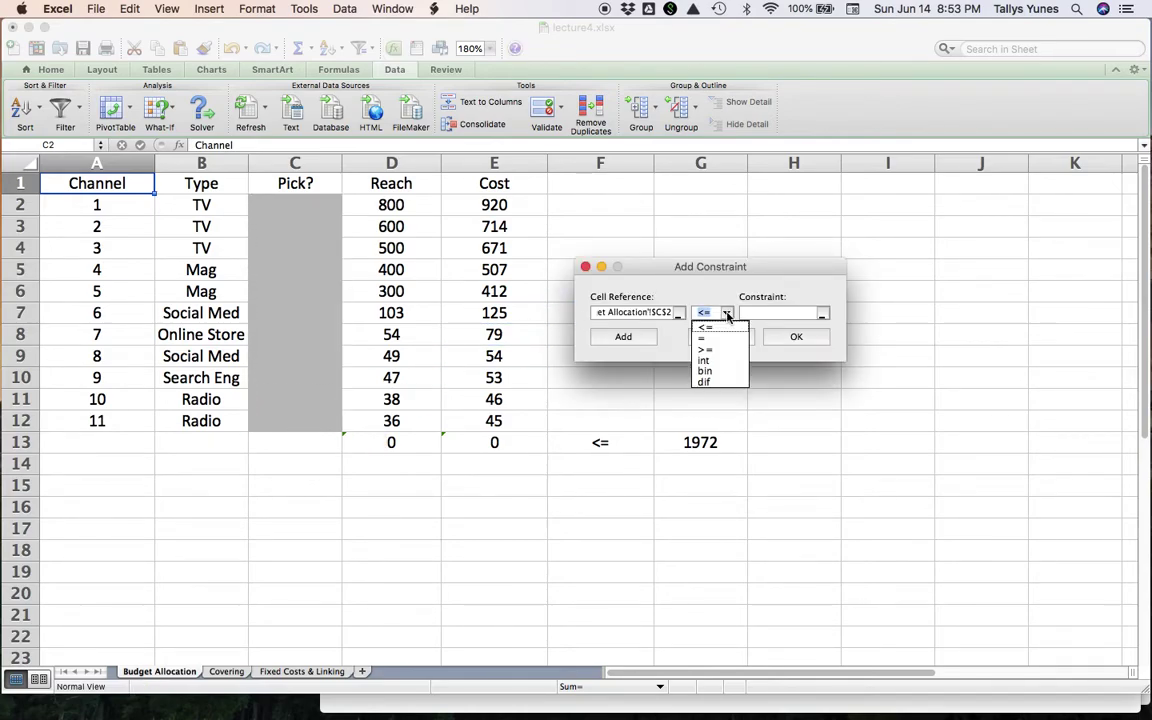
left_click(723, 373)
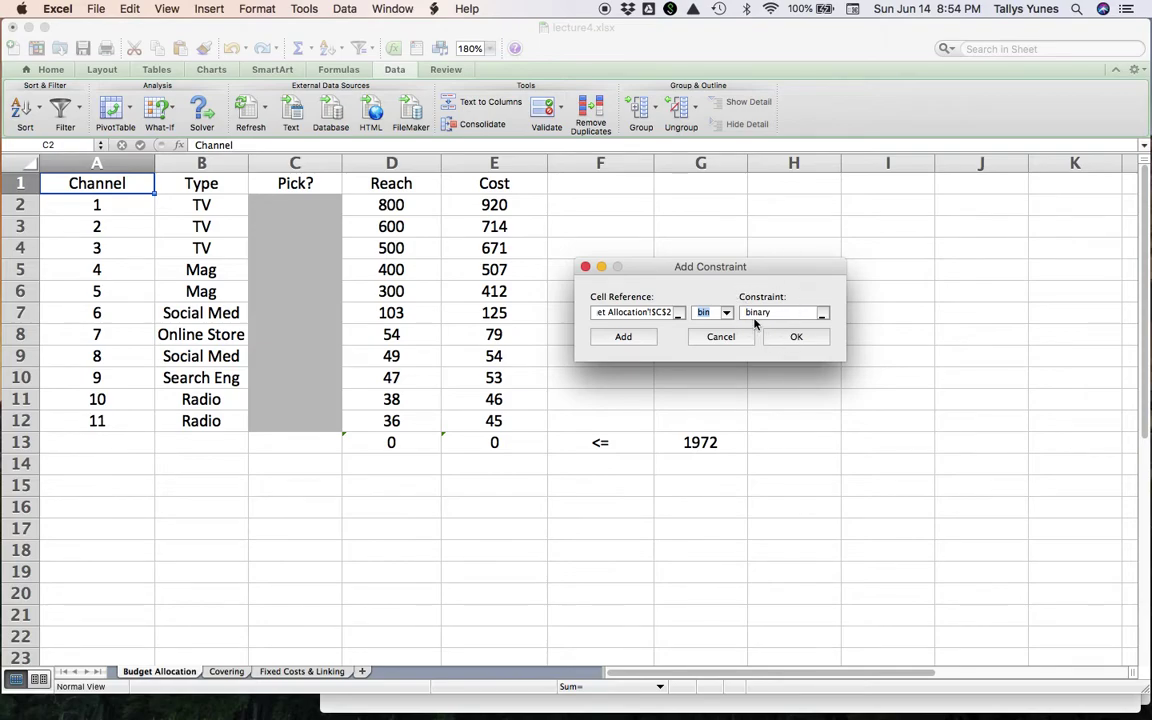
left_click(793, 337)
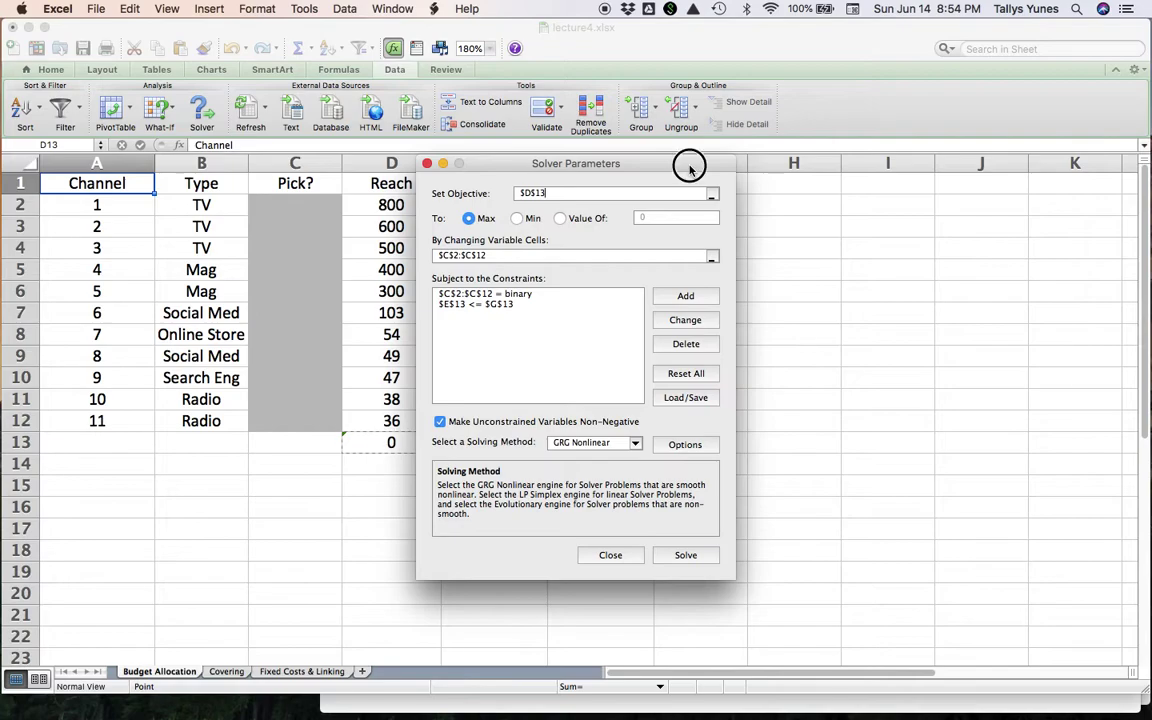
Step: Choose Simplex LP as the solving method and go to Solver's Options
left_click_drag(690, 168, 935, 222)
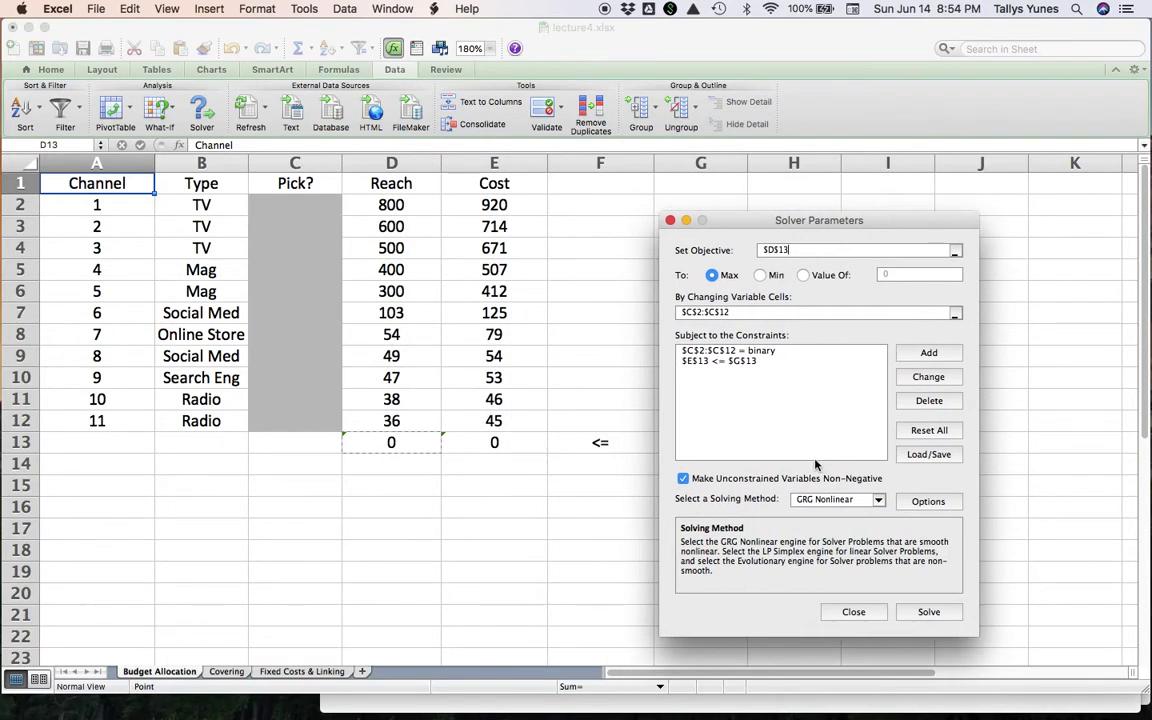
left_click(827, 501)
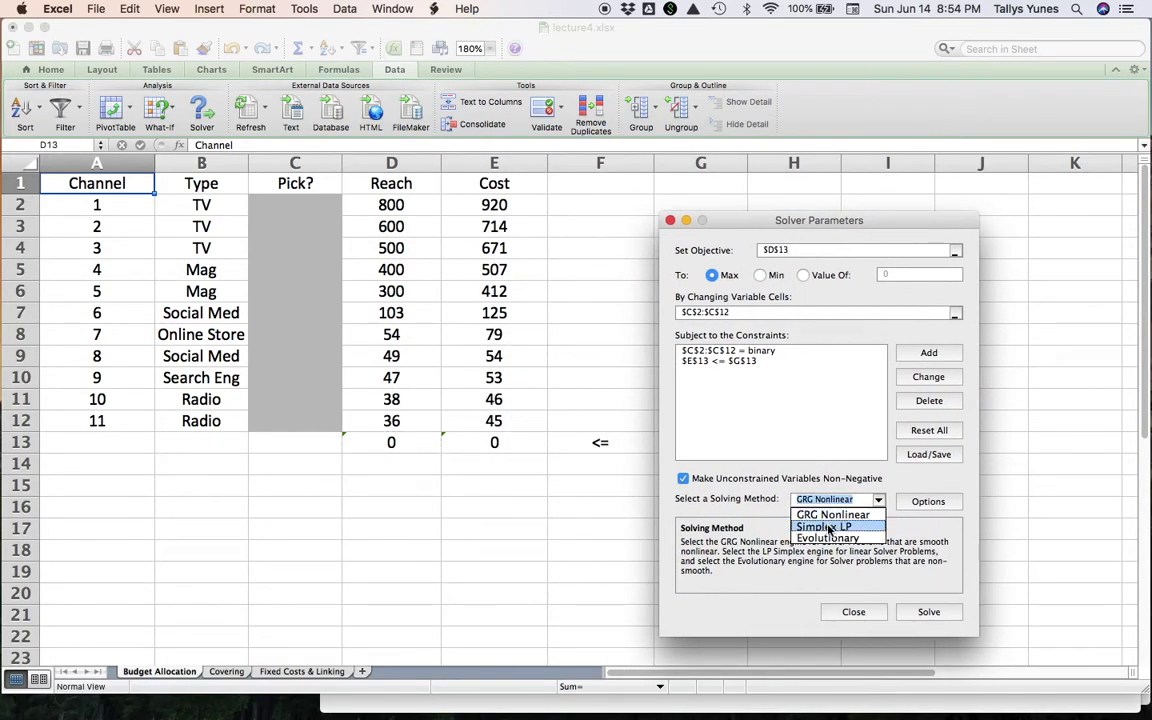
left_click(827, 526)
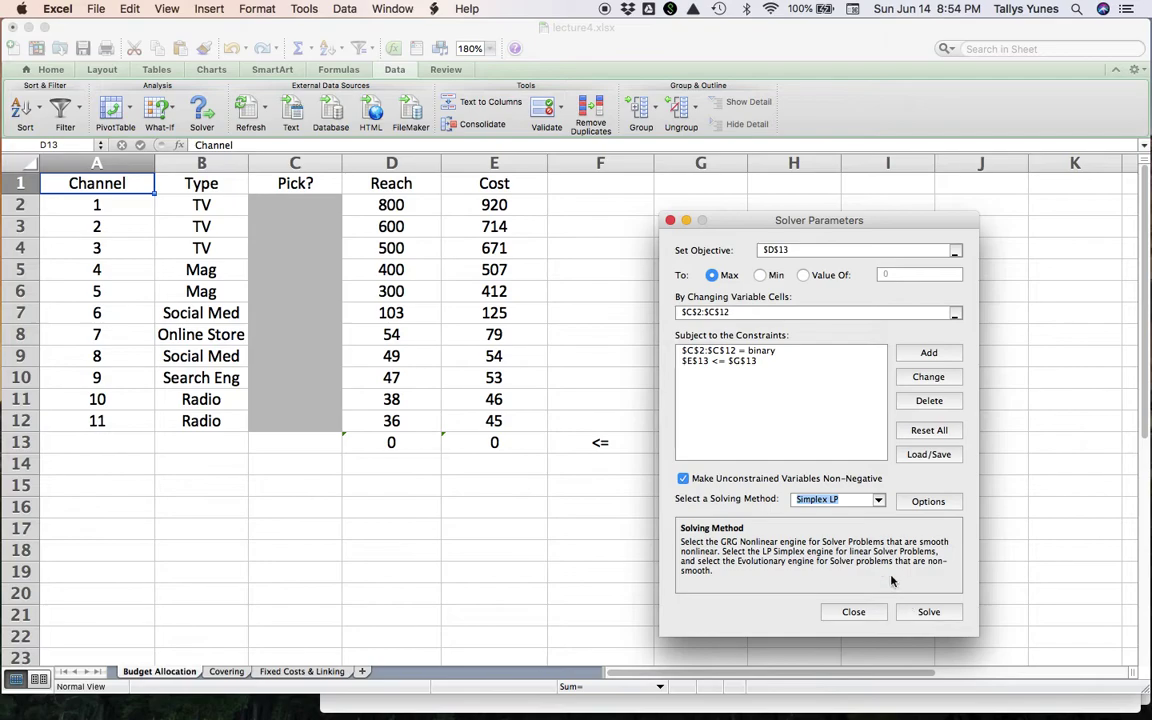
left_click(925, 502)
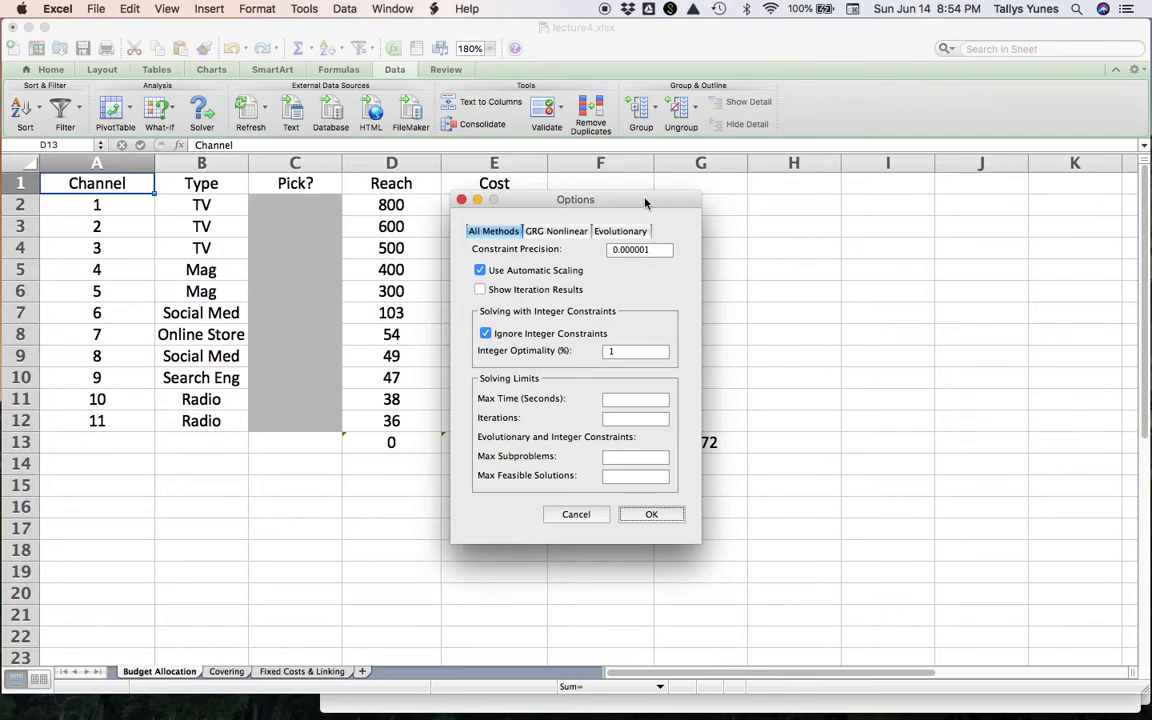
Step: Uncheck Ignore Integer Constraints and select the Integer Optimality (%) field
left_click_drag(650, 207, 921, 247)
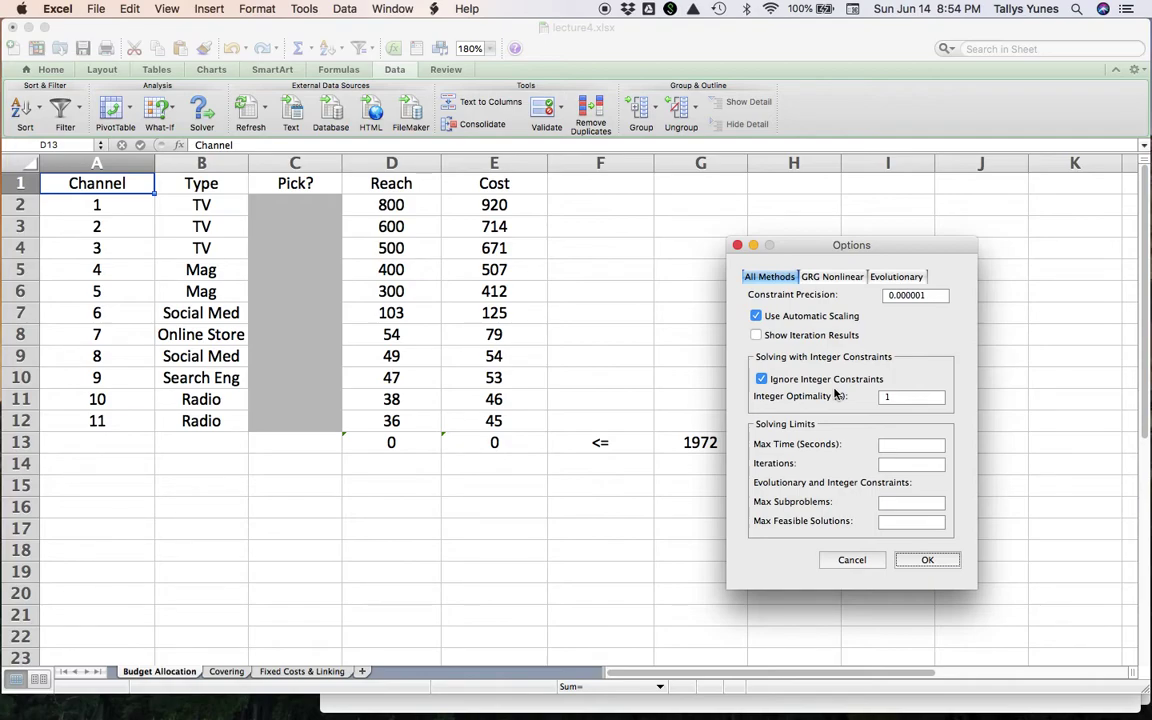
left_click(763, 380)
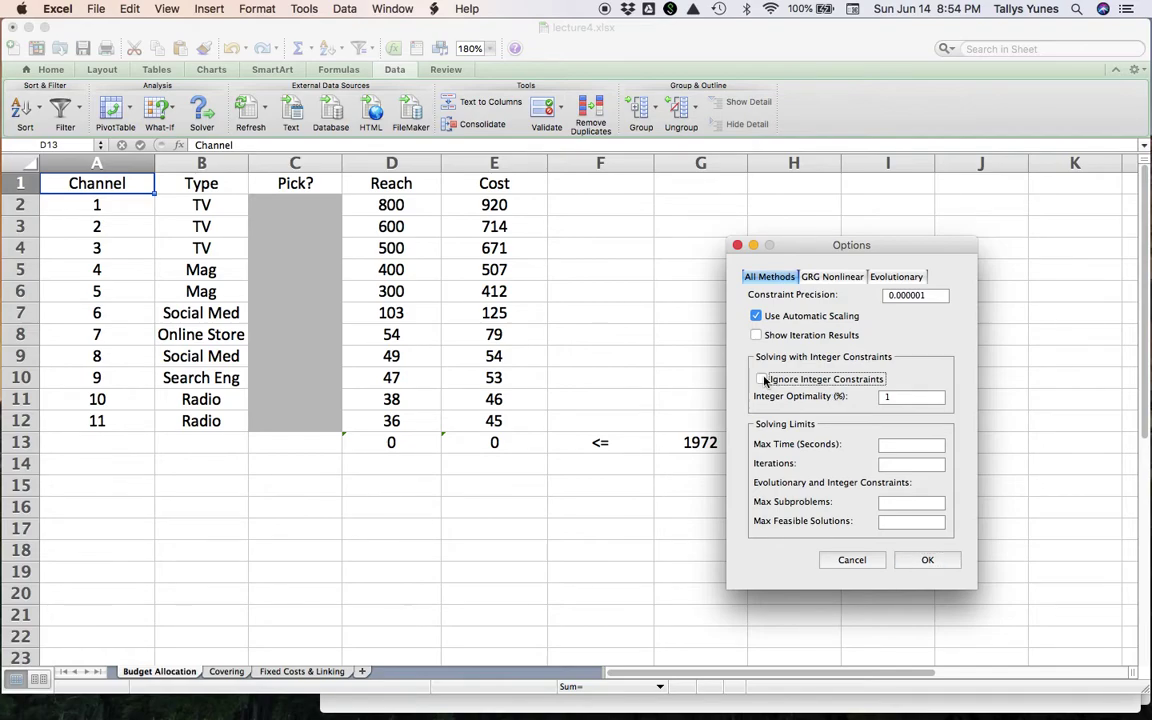
left_click(893, 397)
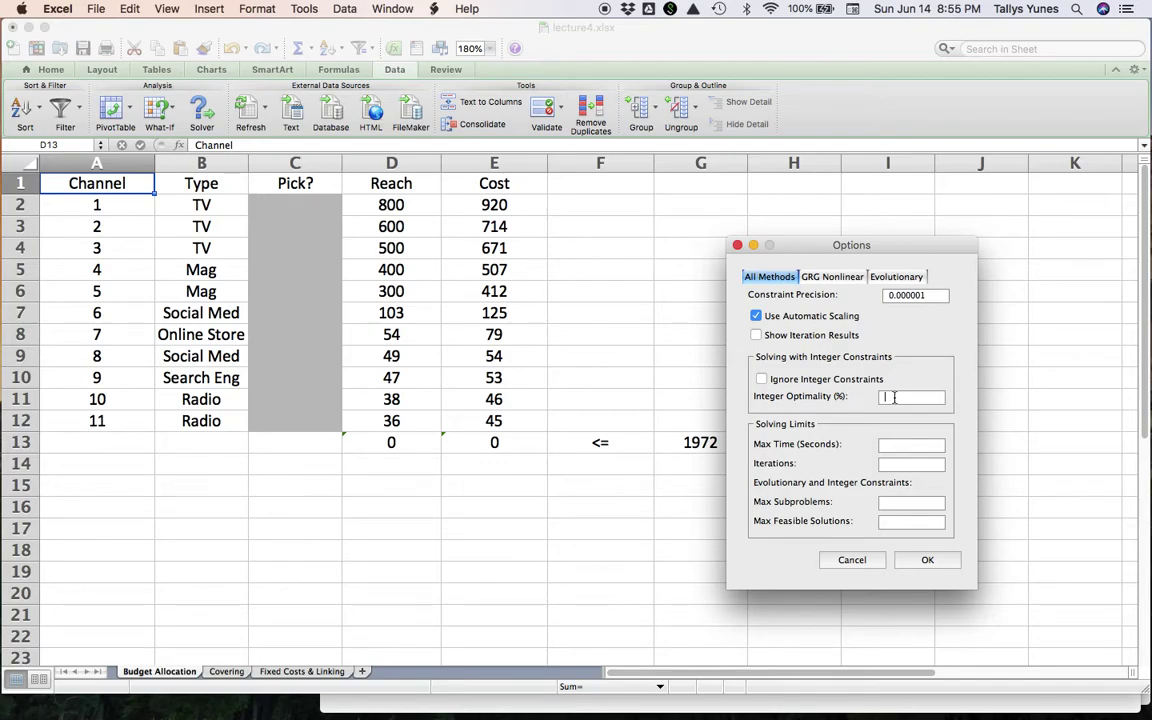
Step: Set Integer Optimality to 0% and Max Time to 3600 seconds
key("BackSpace")
type("0")
type("36")
type("00")
Step: Run Solver and keep the solution: channels 1, 2, 6, 8–11, reach 1673, cost 1957
left_click(914, 563)
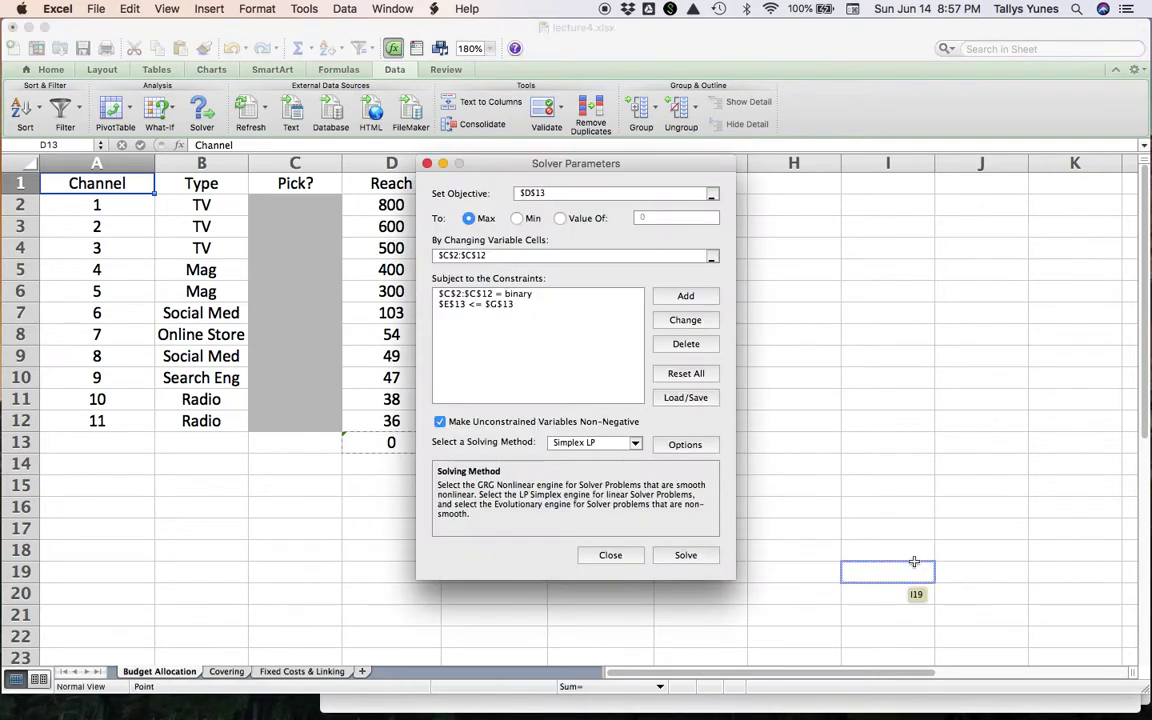
left_click_drag(618, 170, 886, 213)
left_click(951, 599)
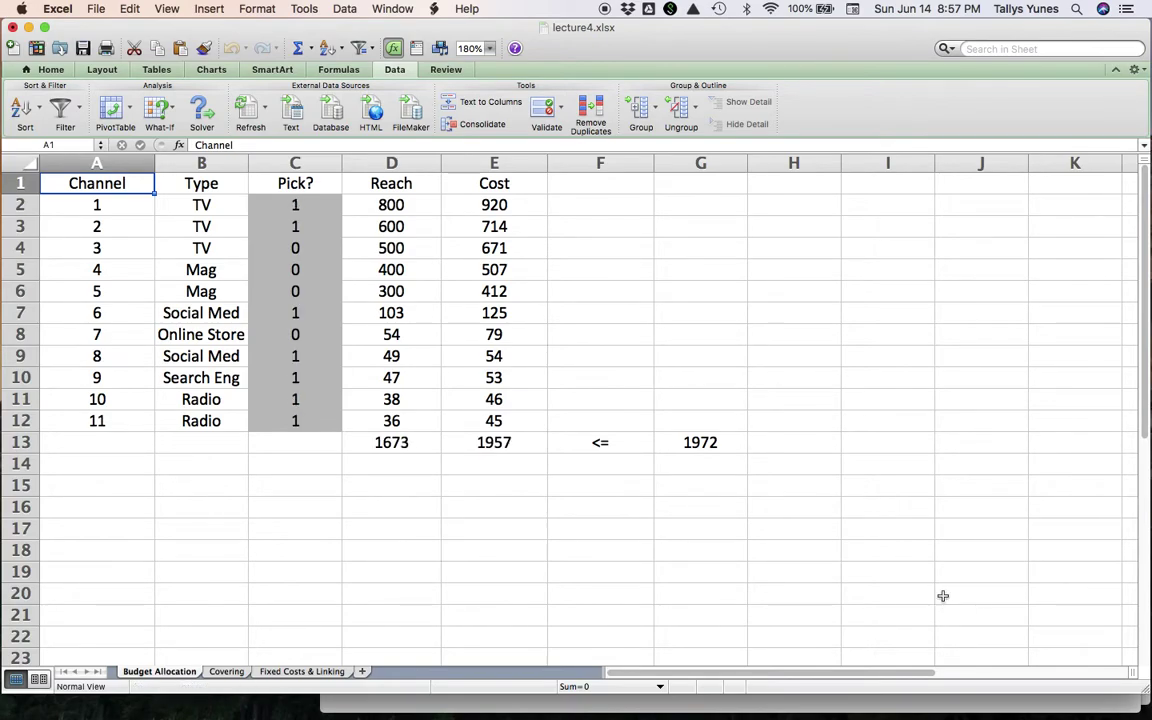
left_click(670, 436)
left_click(414, 442)
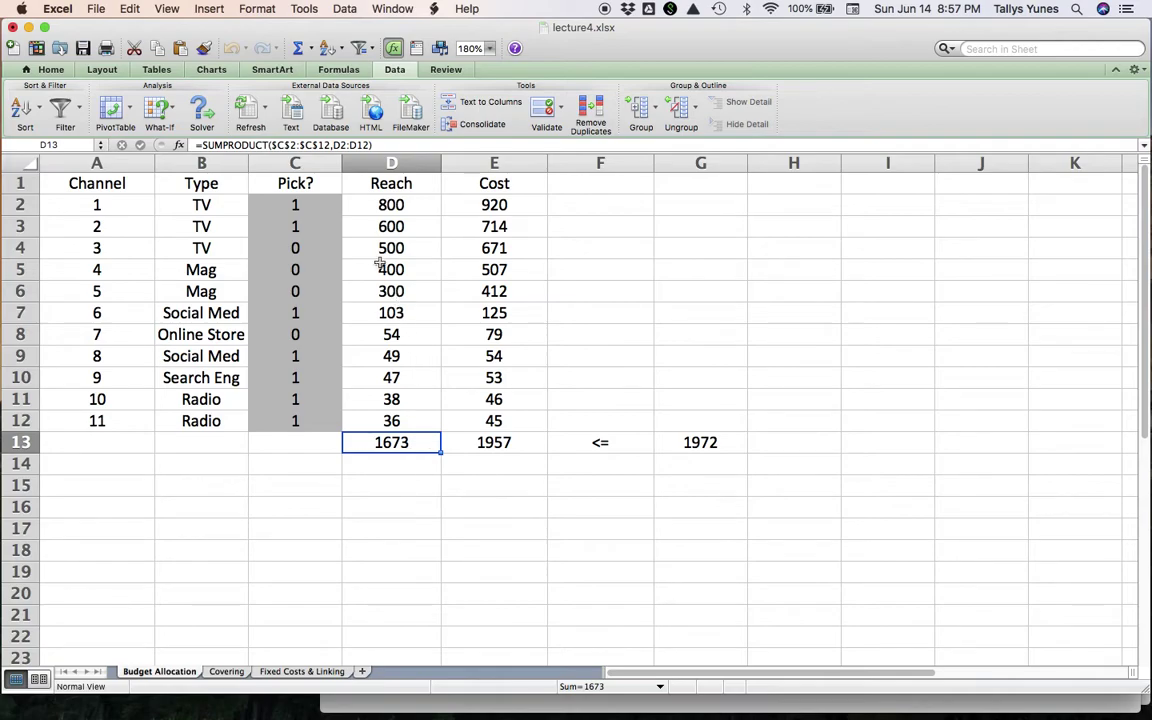
left_click(332, 204)
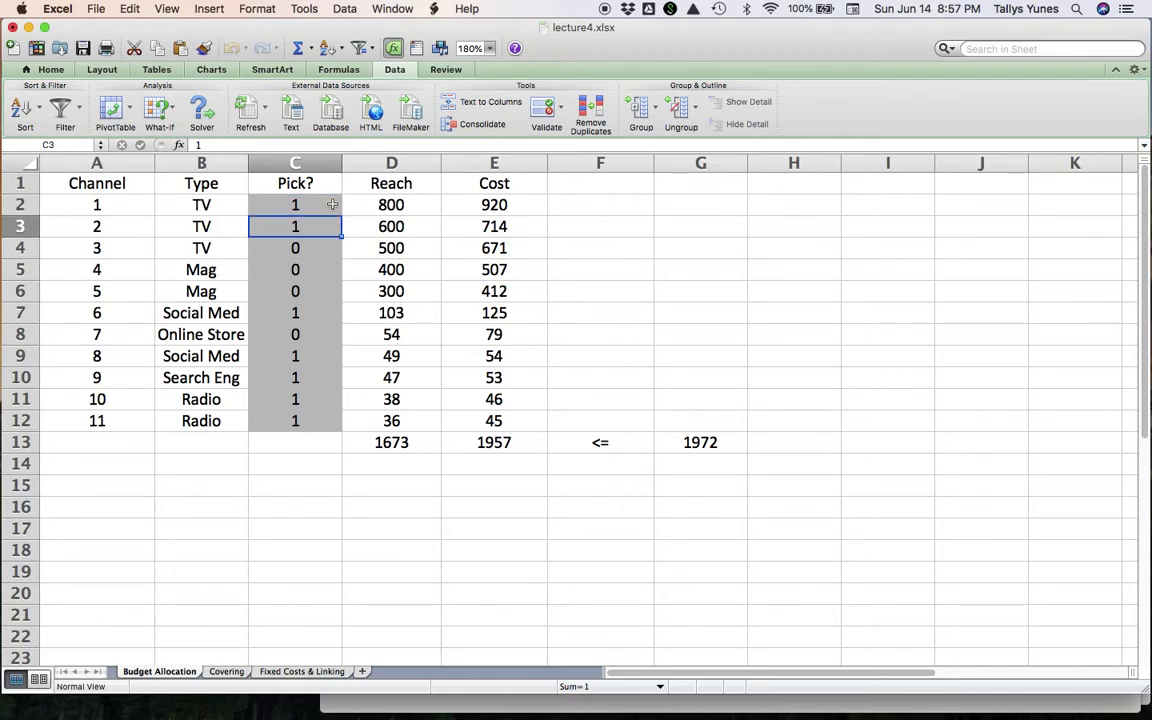
key("Down")
key("Down")
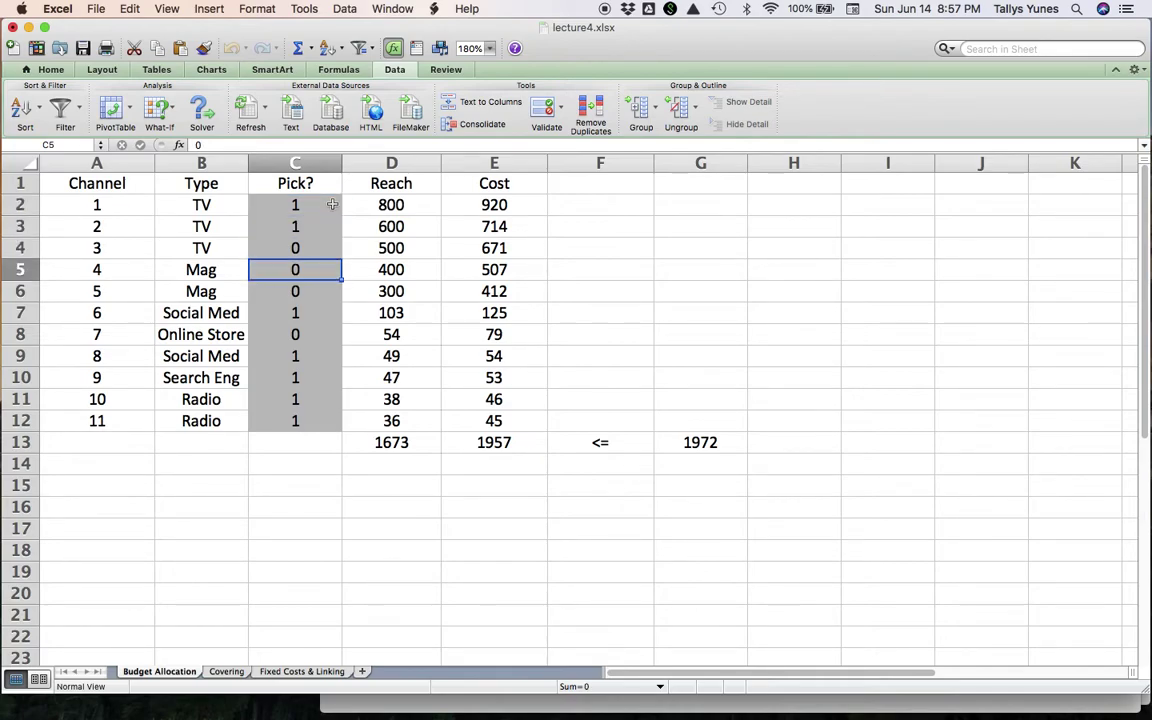
key("Down")
key("Down")
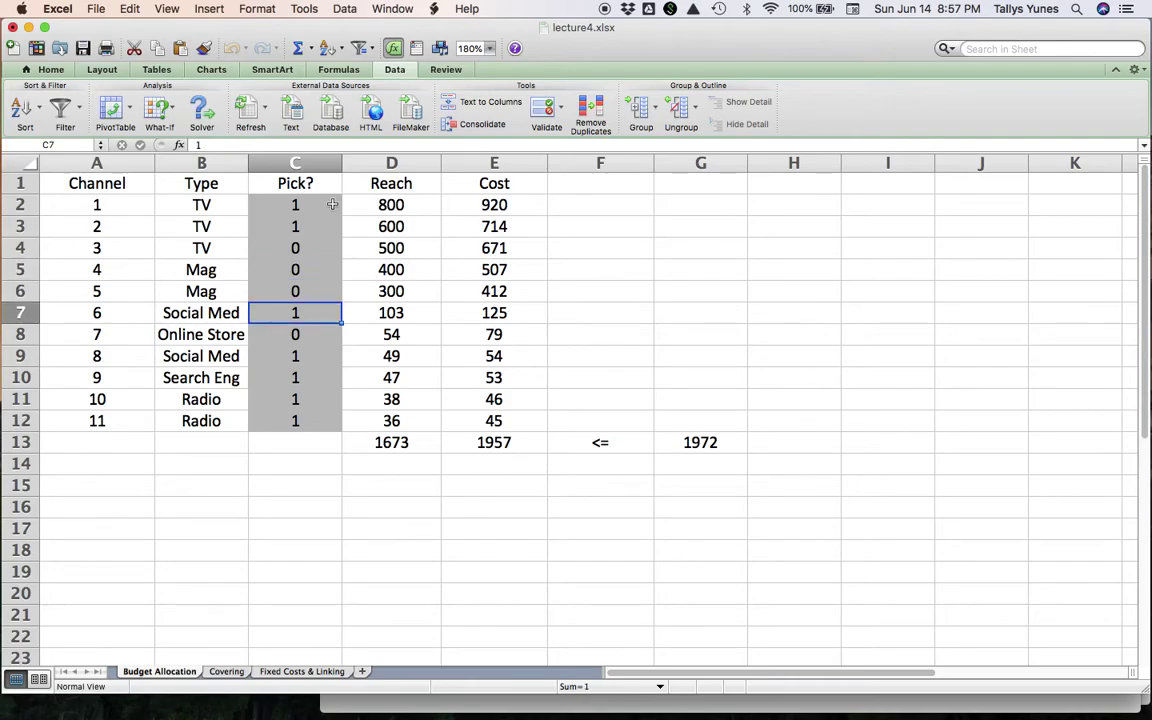
key("Down")
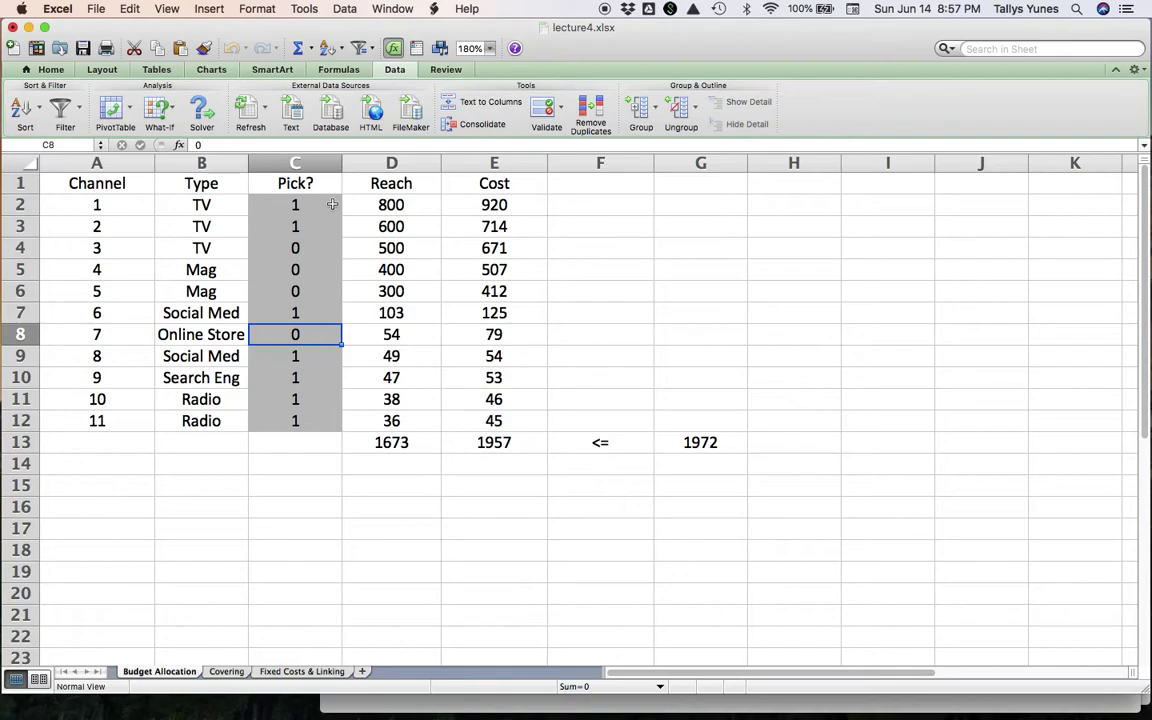
key("Down")
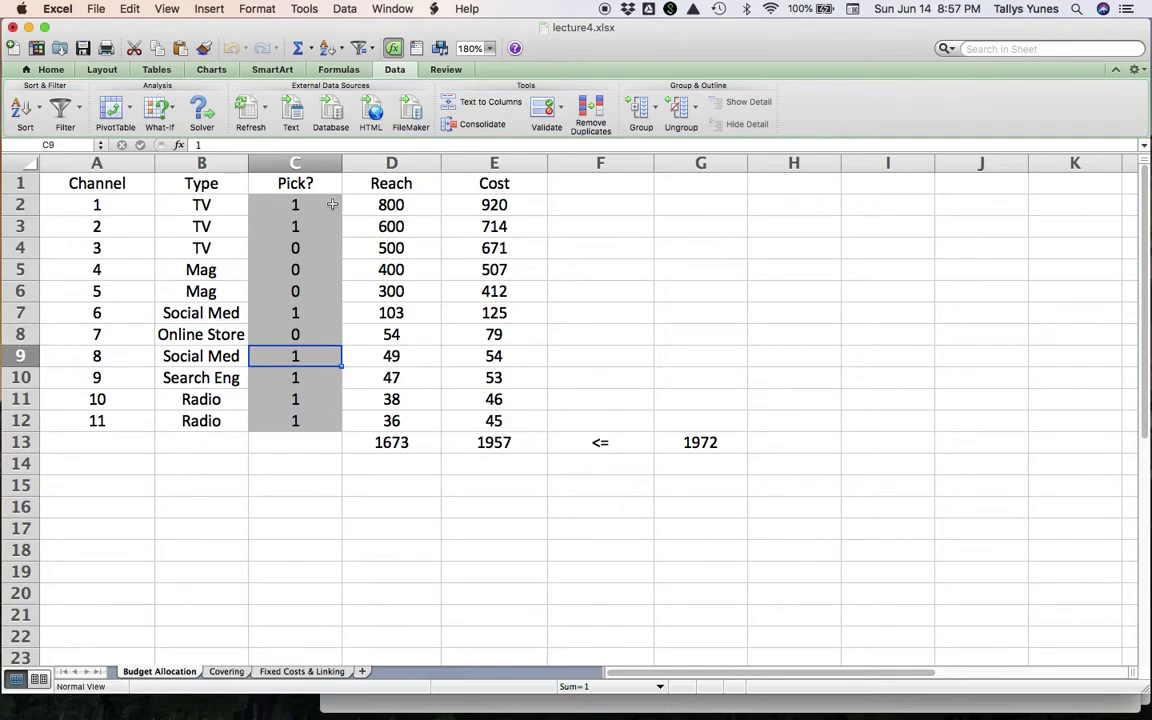
key("Down")
key("Down")
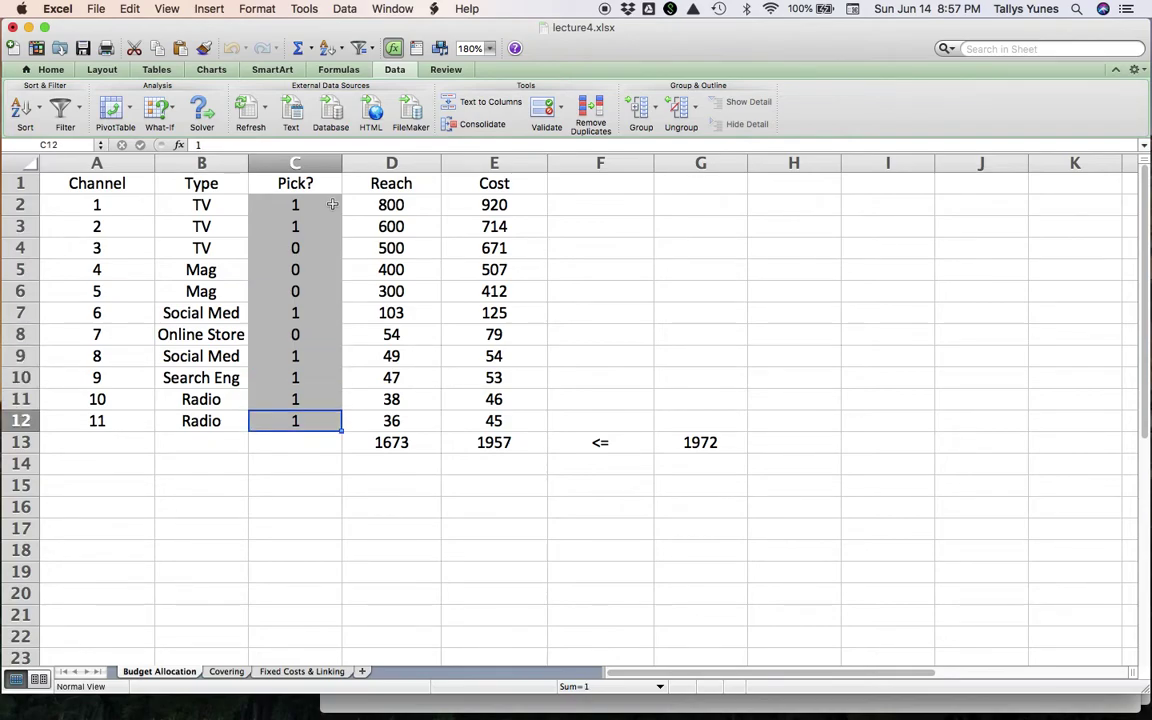
key("shift+Return")
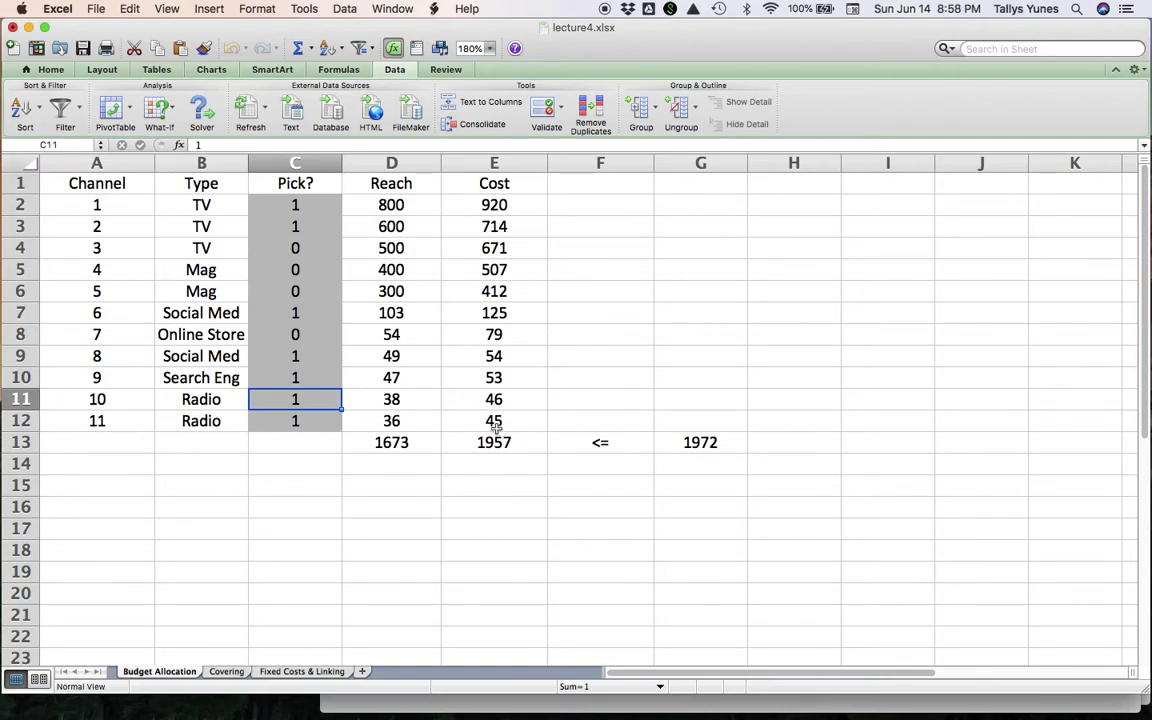
left_click(451, 442)
left_click(428, 442)
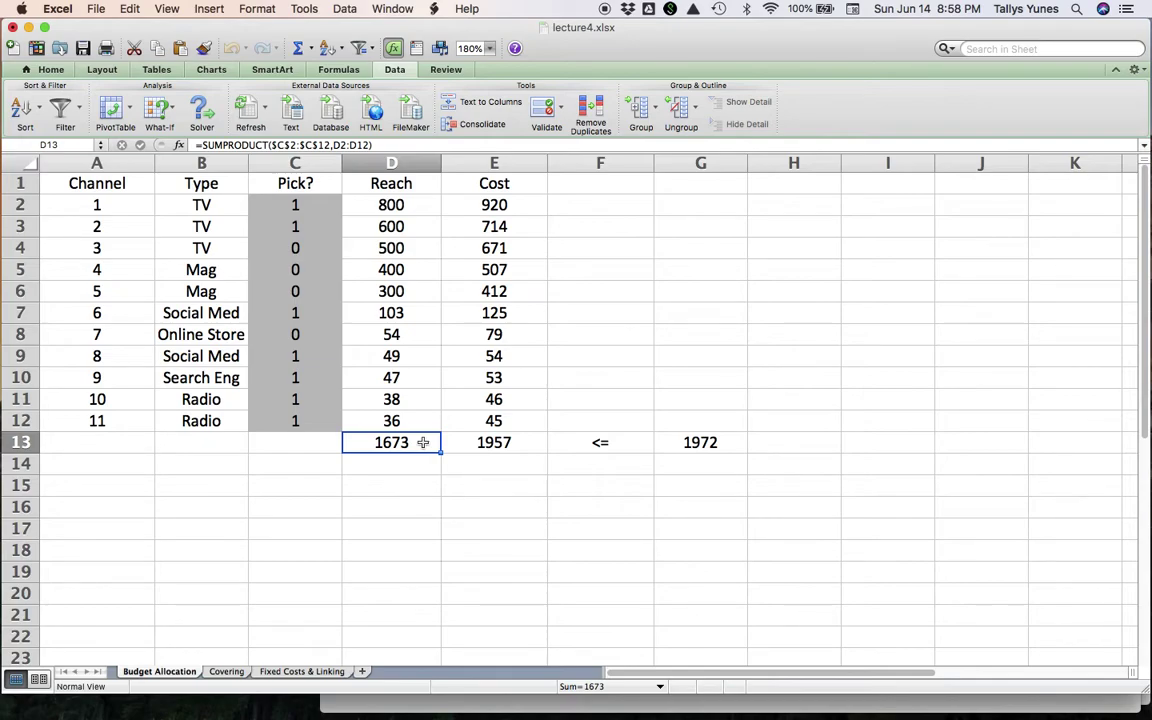
left_click(726, 444)
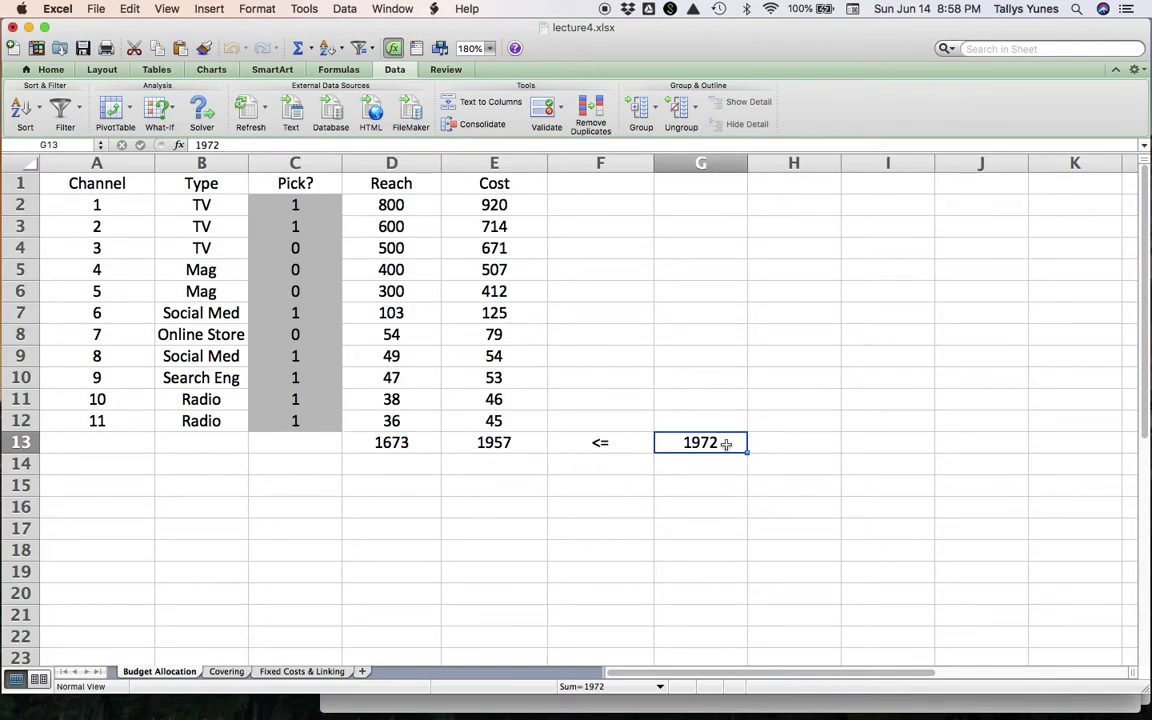